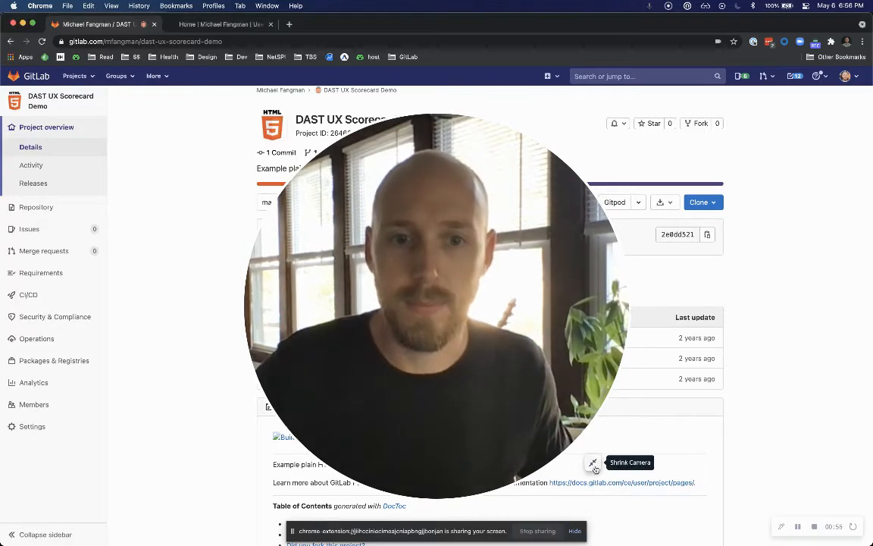
click(593, 462)
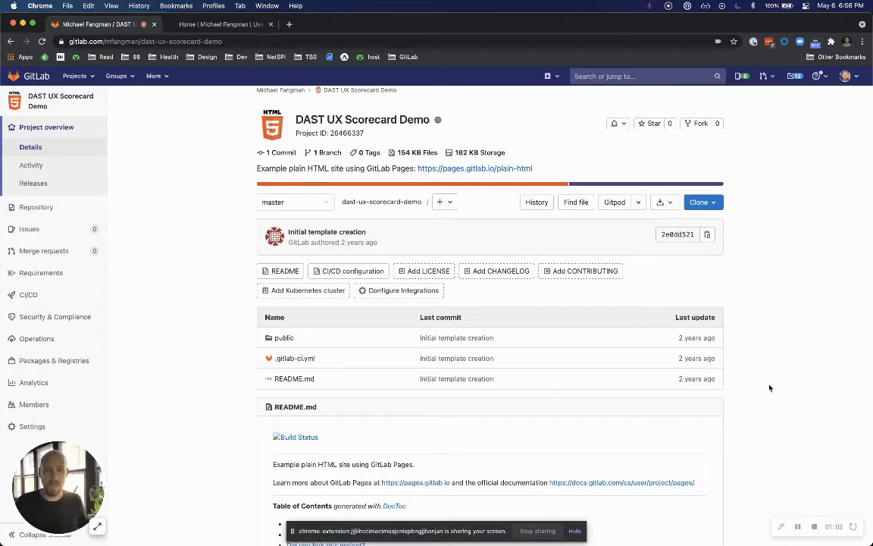
scroll(769, 388, down, 1)
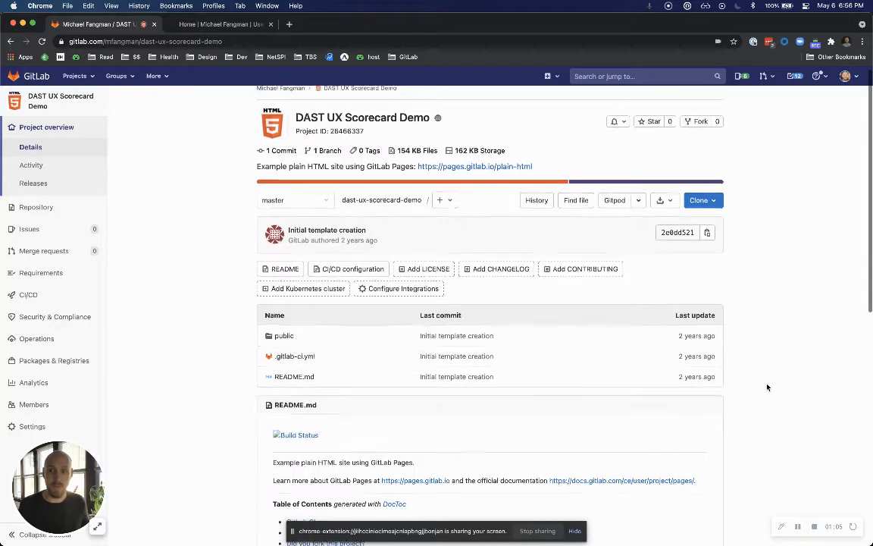
scroll(405, 357, up, 1)
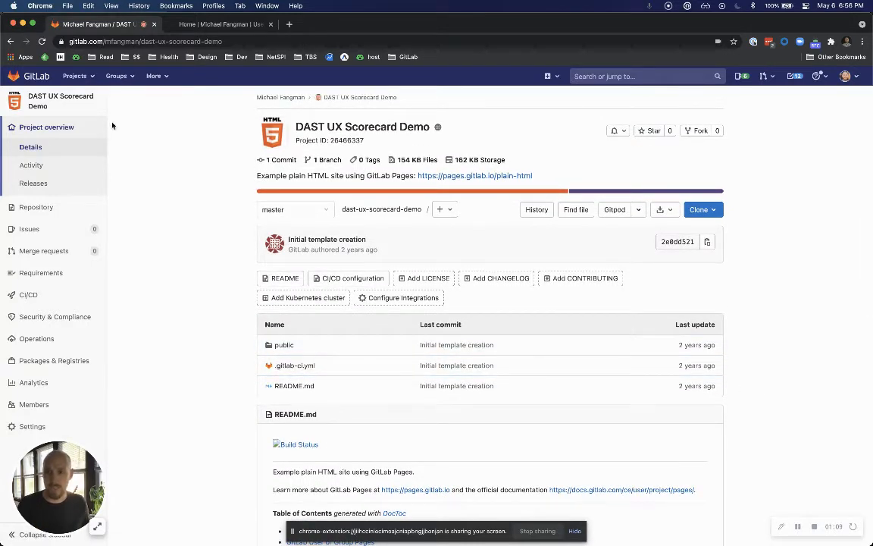
scroll(67, 227, down, 1)
View the project's Vulnerability Report and continue from it to the security testing configuration.
mouse_move(47, 317)
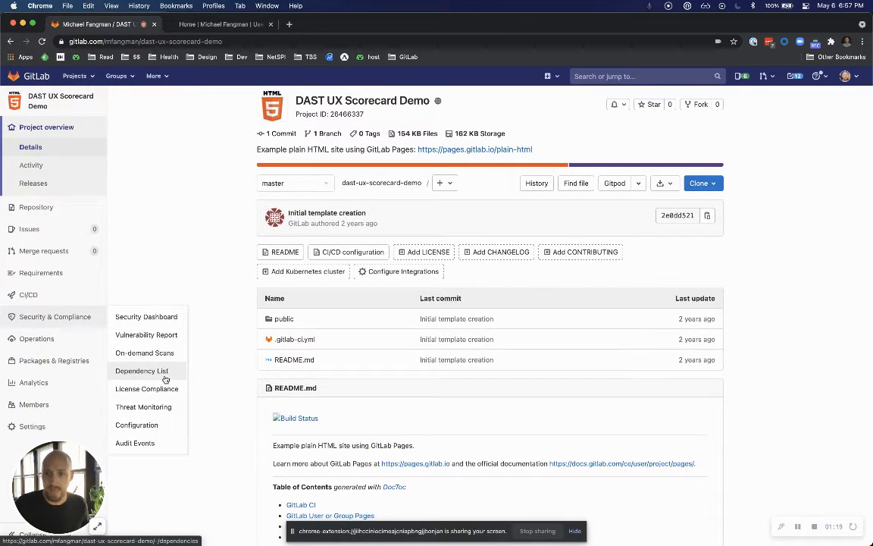
scroll(159, 409, up, 1)
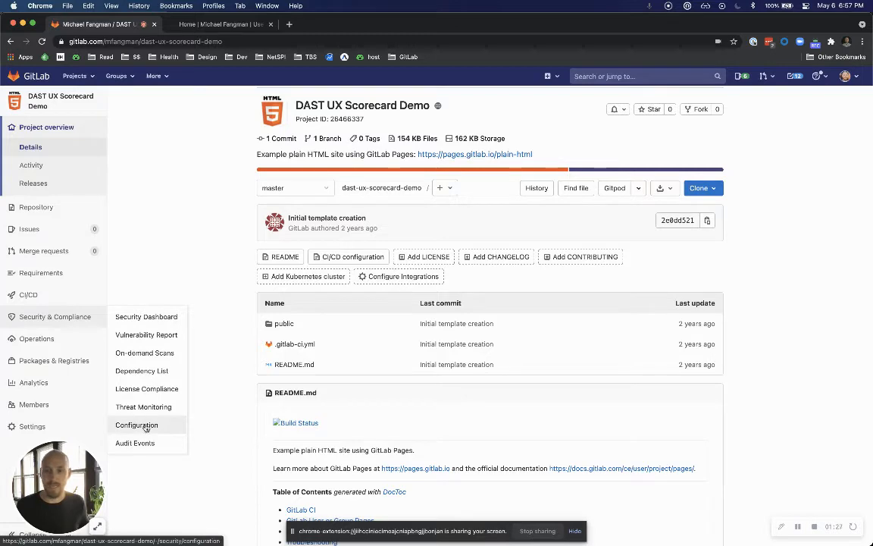
click(152, 335)
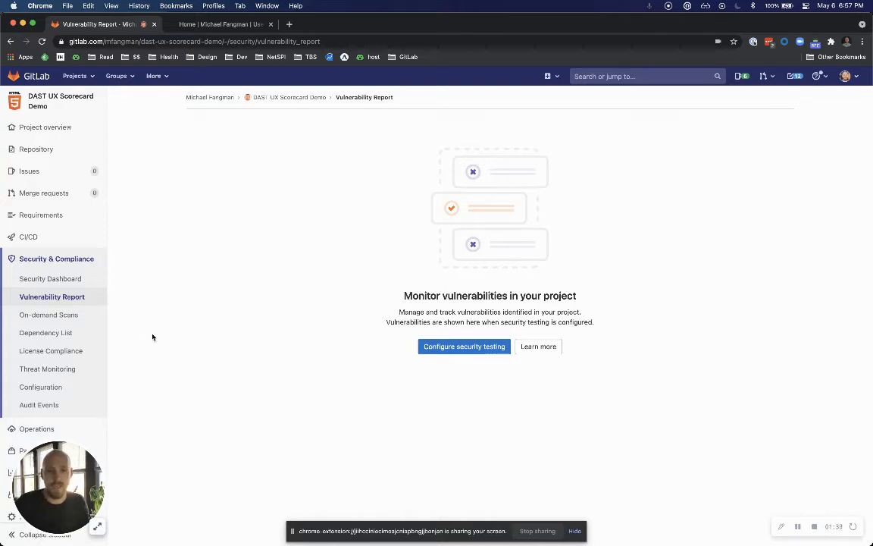
click(457, 347)
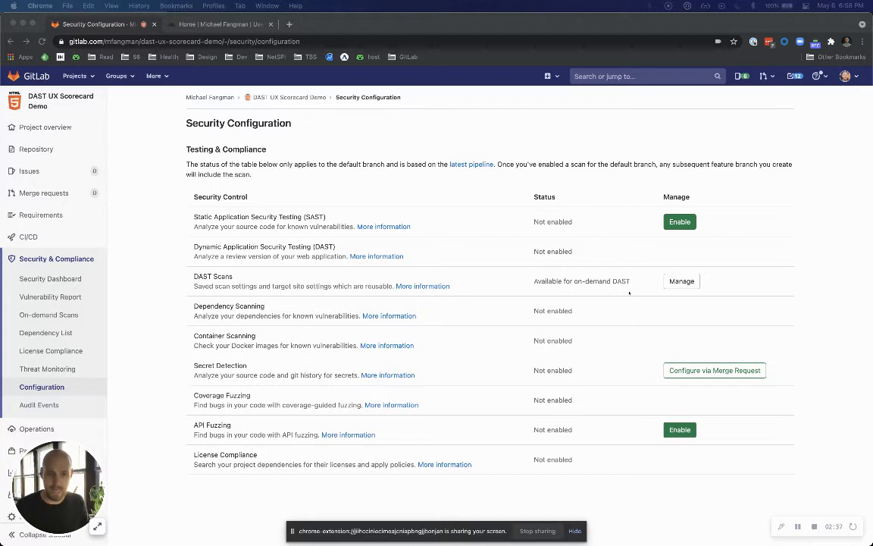
Open the management page for DAST scans and examine its description, site profiles and scanner profiles.
click(681, 282)
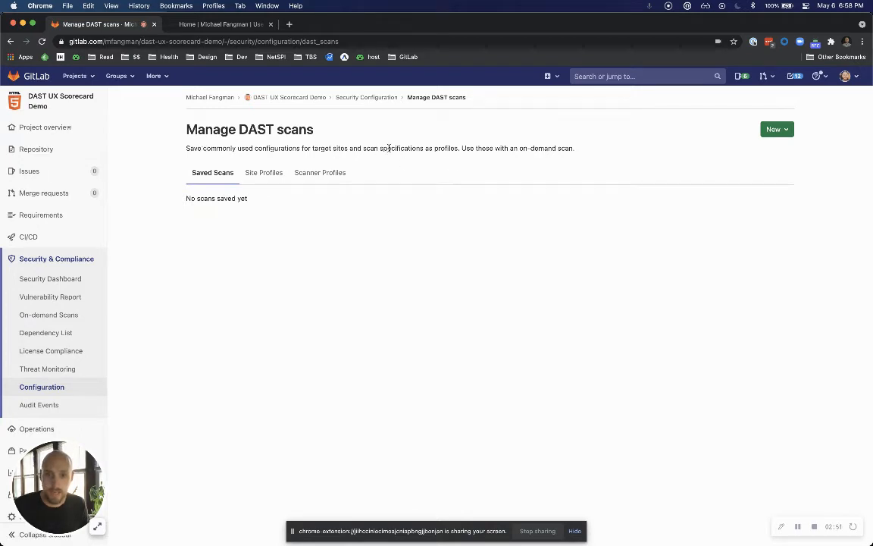
drag(460, 149, 581, 152)
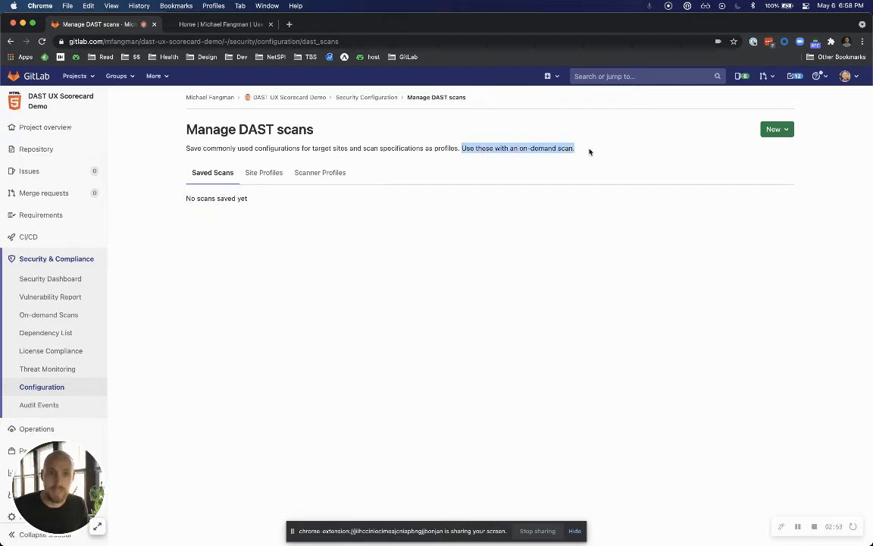
click(587, 150)
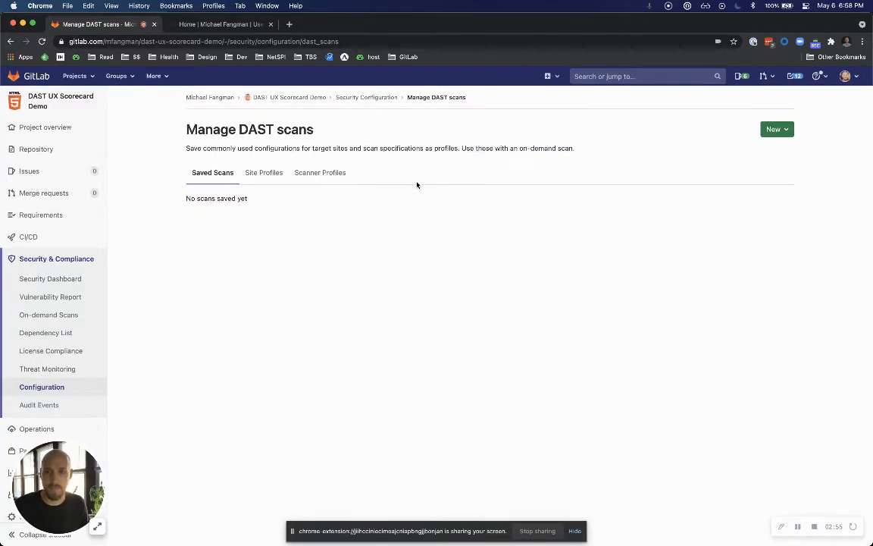
click(255, 173)
click(326, 175)
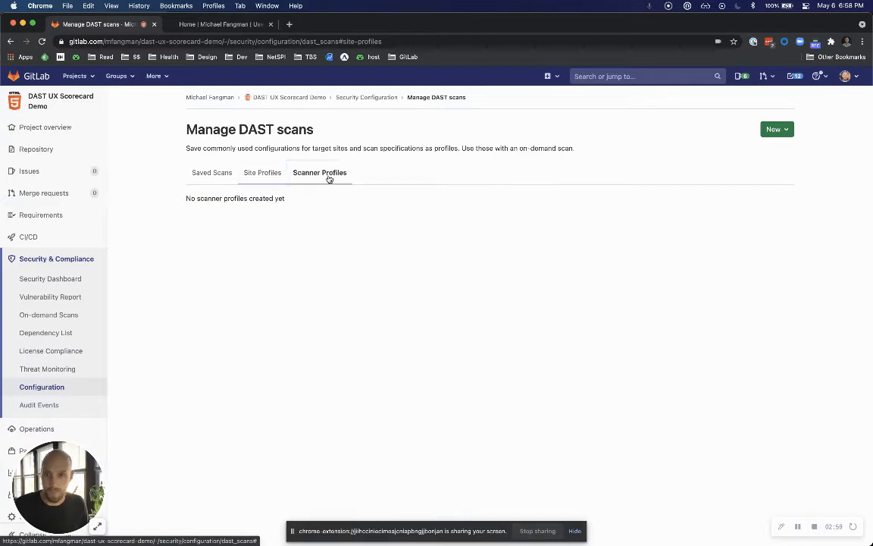
click(448, 175)
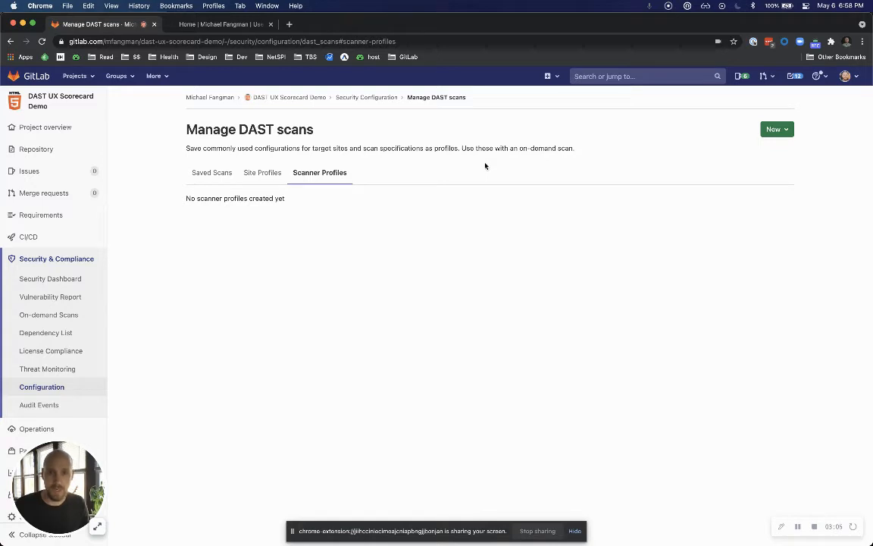
drag(520, 148, 571, 150)
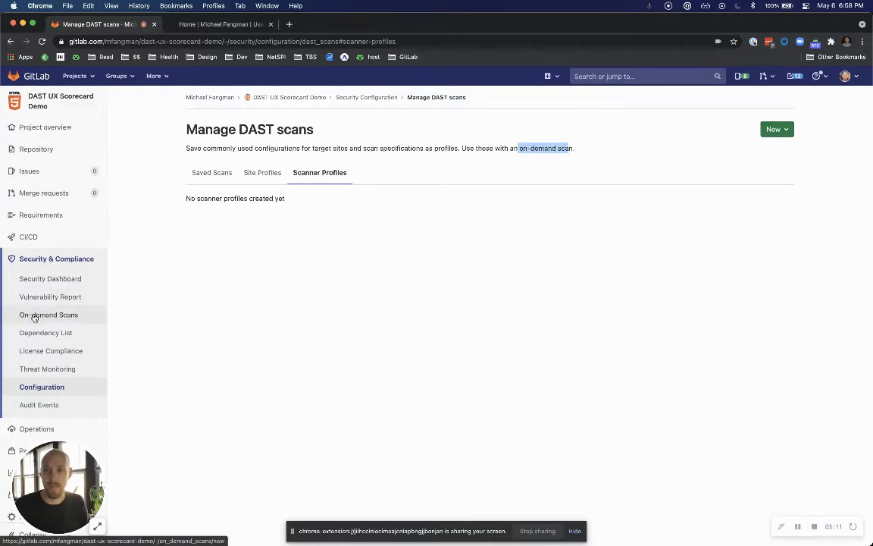
Start a new on-demand DAST scan and name it Production Scan, leaving the description empty.
click(58, 314)
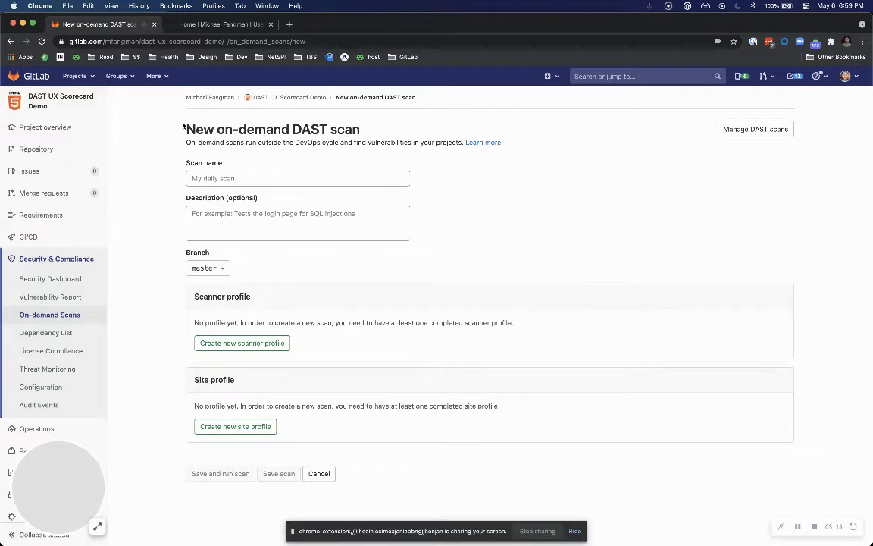
key(super+equal)
key(super+equal)
key(super+0)
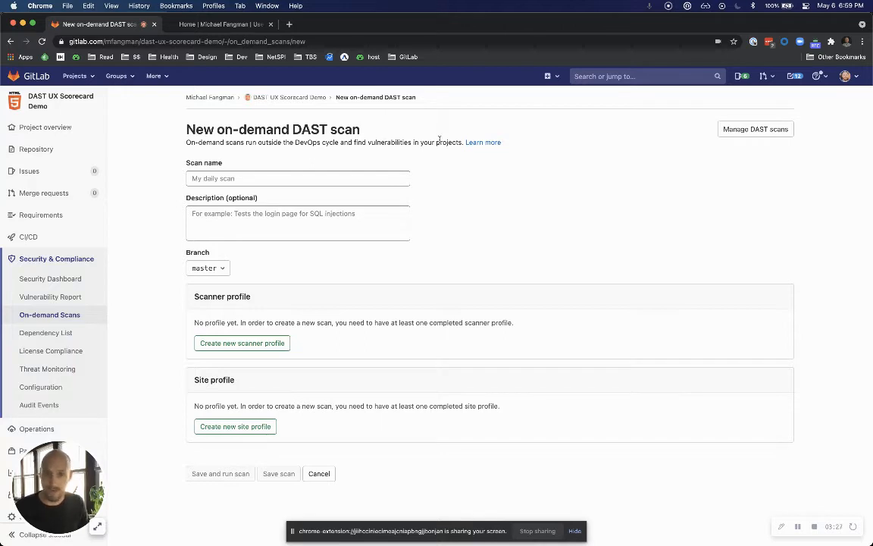
click(317, 176)
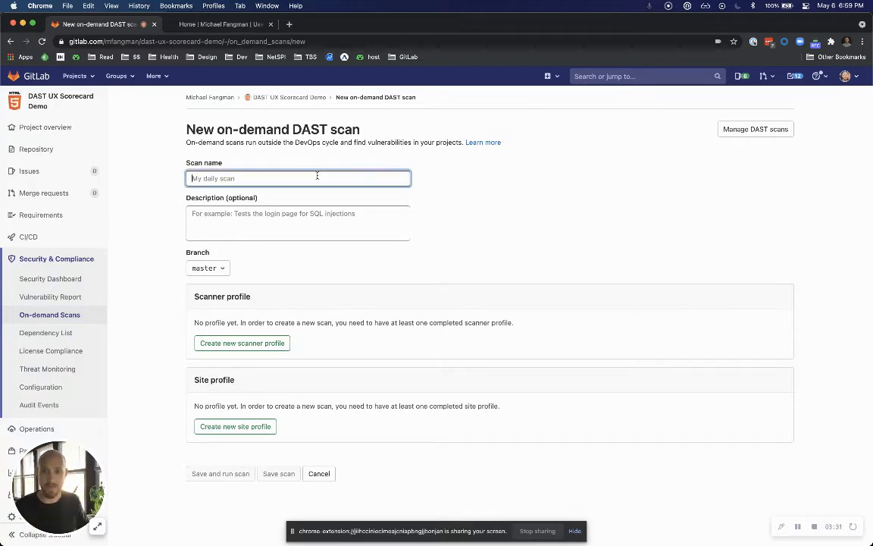
text(Production Scan)
click(279, 216)
click(414, 239)
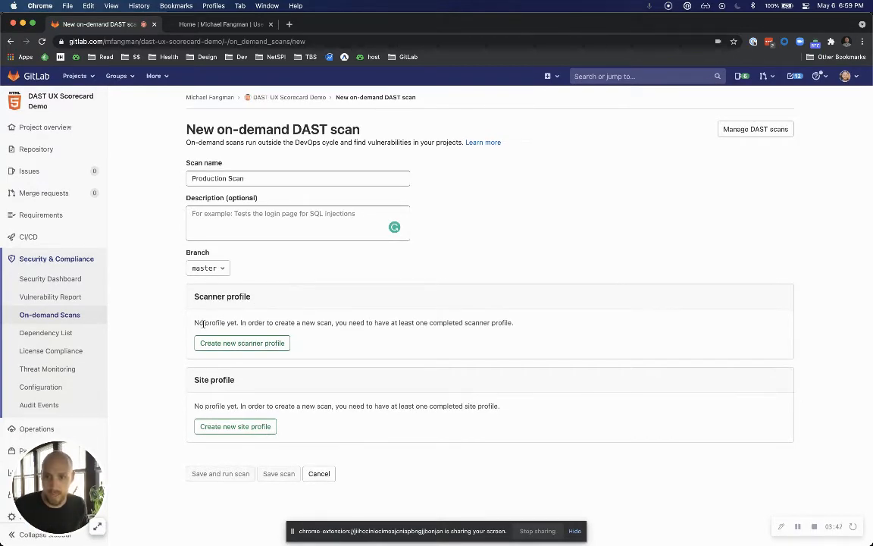
Create and save a scanner profile named Passive with passive scan mode and the AJAX spider turned on.
click(252, 347)
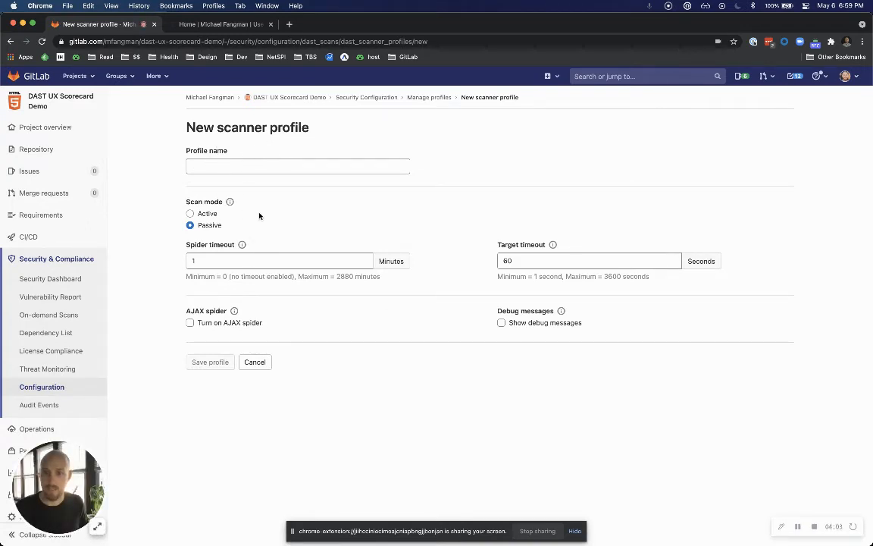
click(209, 164)
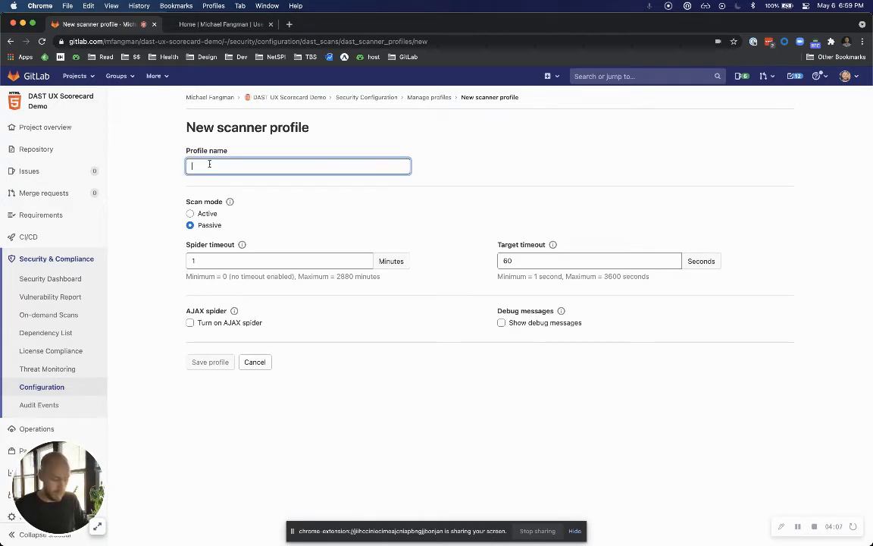
text(Passive)
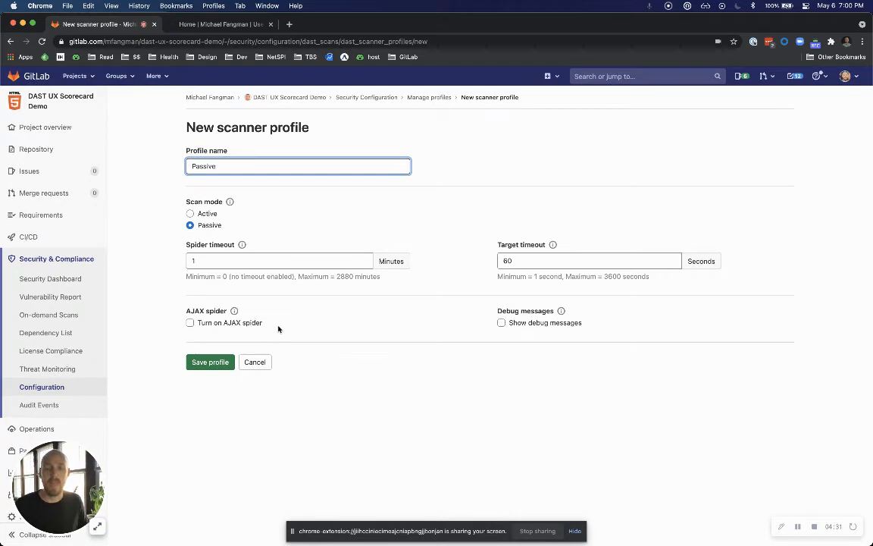
mouse_move(234, 312)
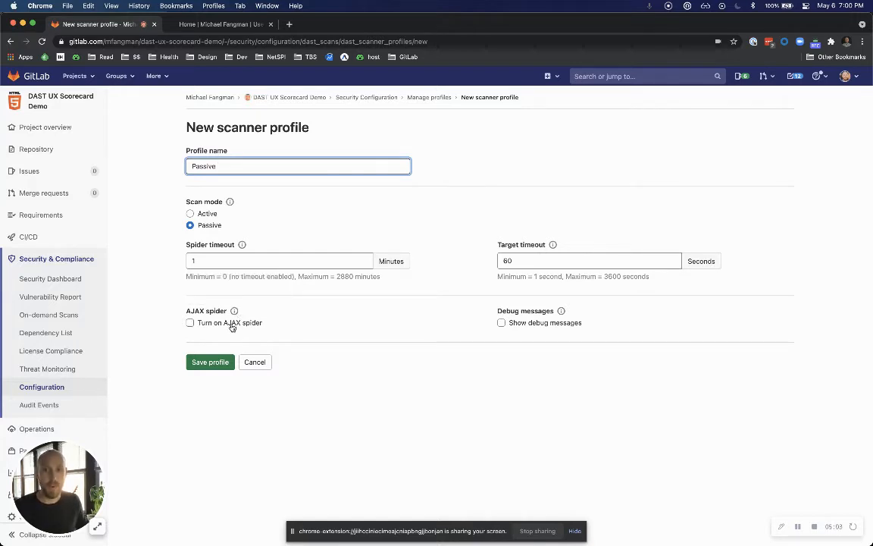
click(232, 327)
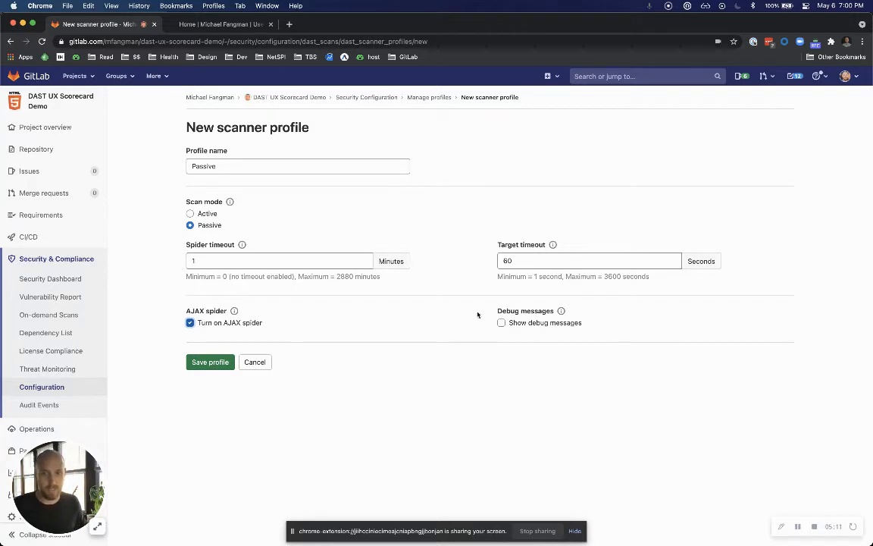
click(212, 362)
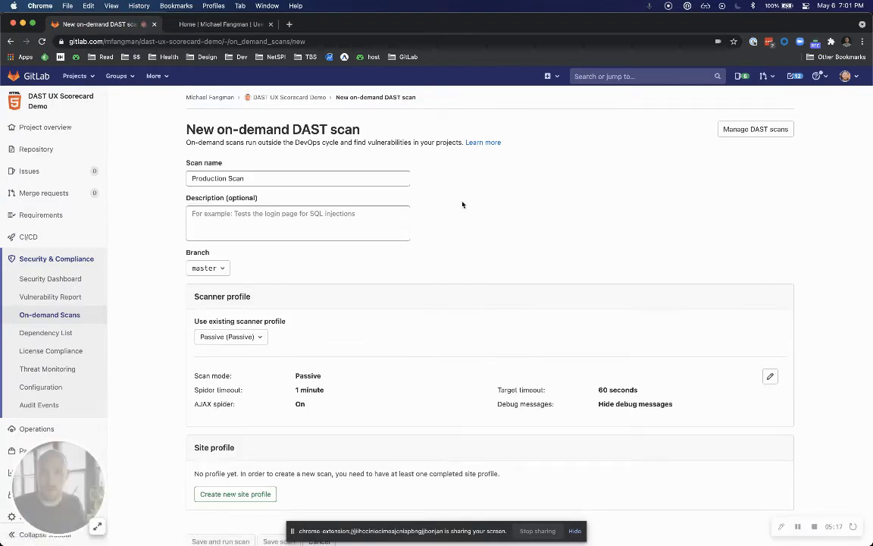
Review the scan's scanner profile settings and start a new site profile named Production.
scroll(462, 204, down, 1)
scroll(462, 204, down, 1)
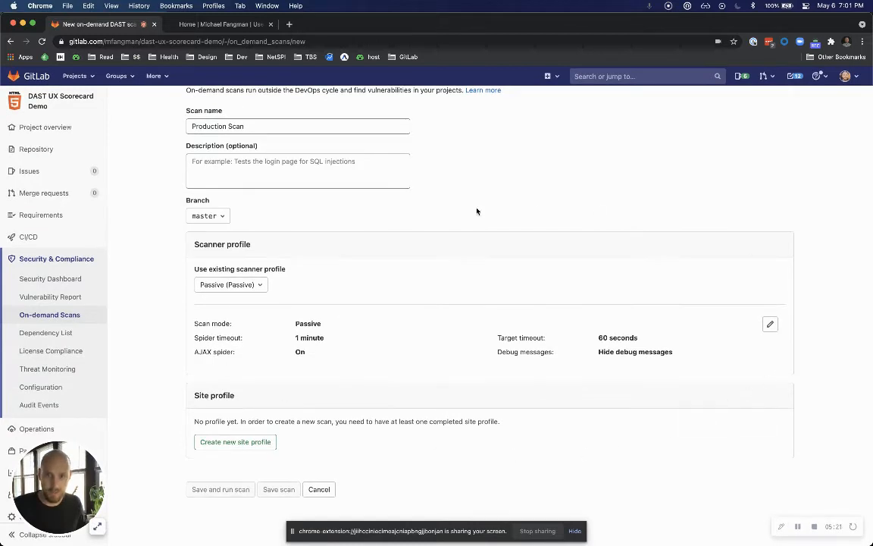
scroll(205, 334, up, 1)
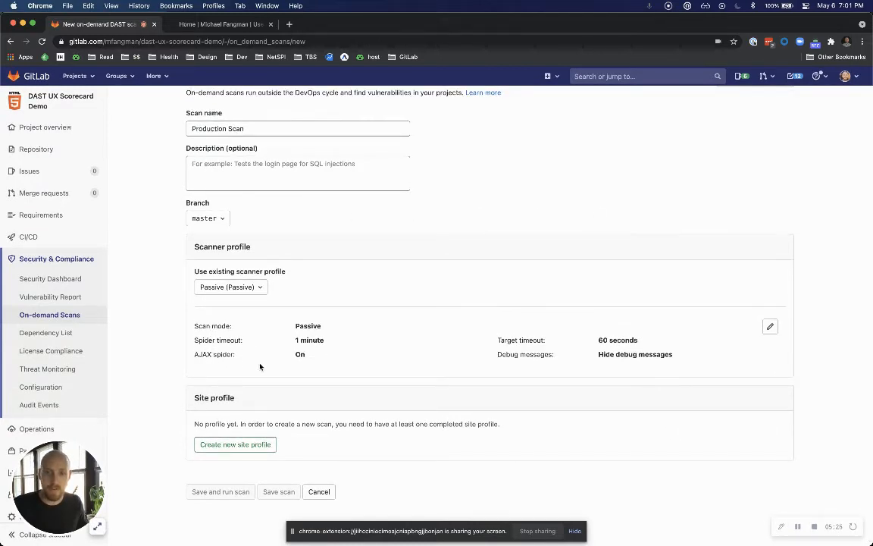
scroll(635, 342, up, 2)
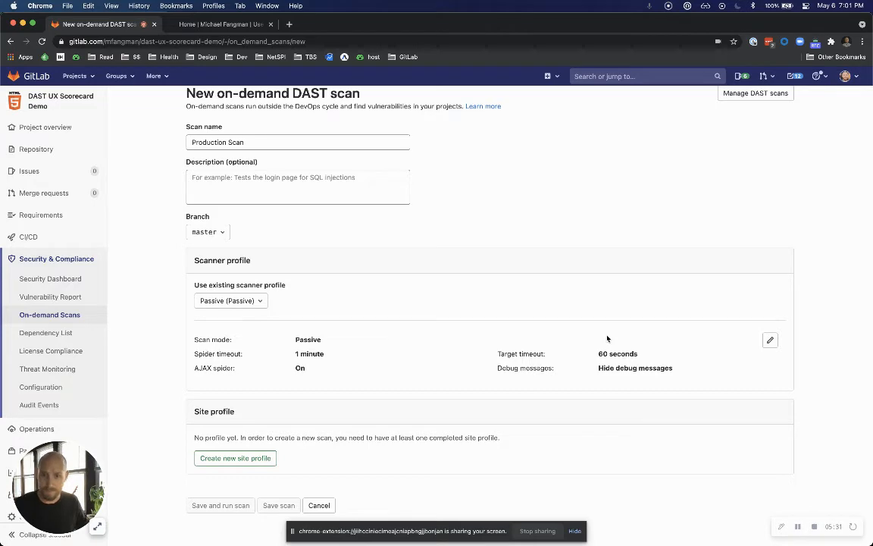
scroll(570, 317, down, 2)
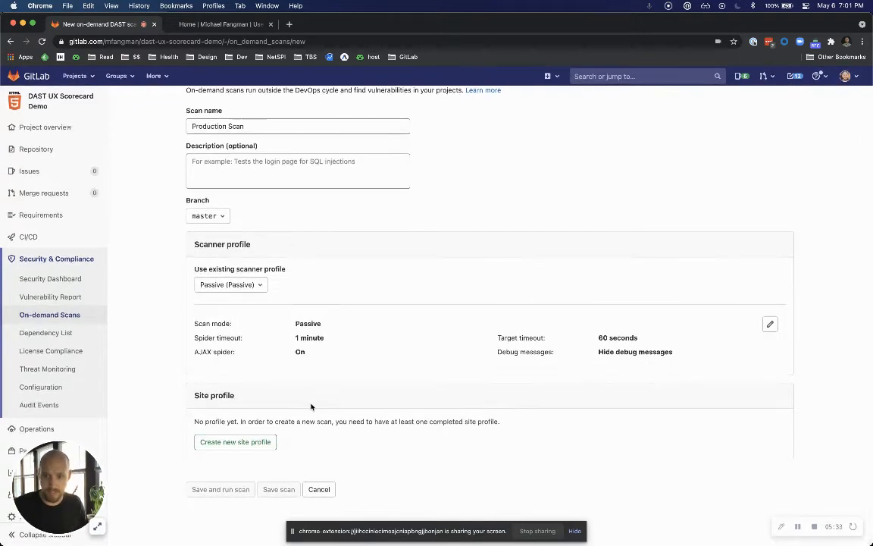
click(253, 443)
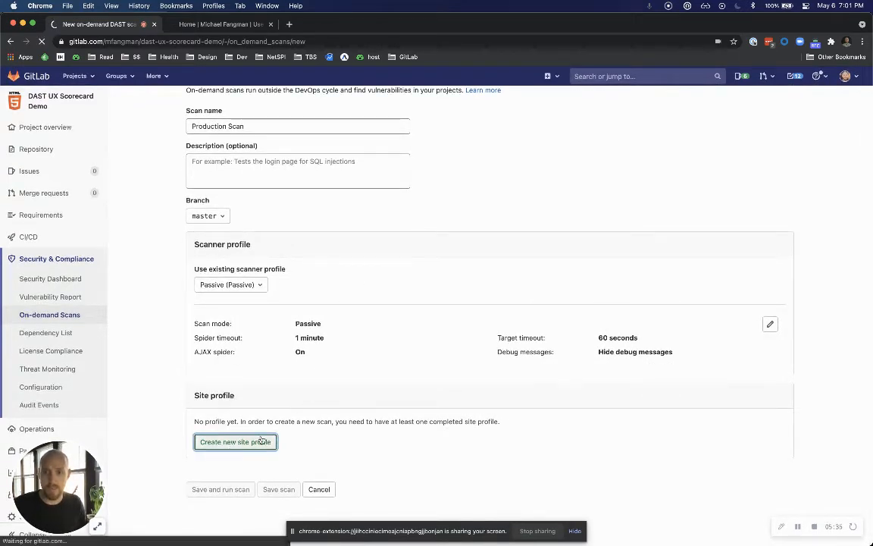
click(229, 164)
text(Production)
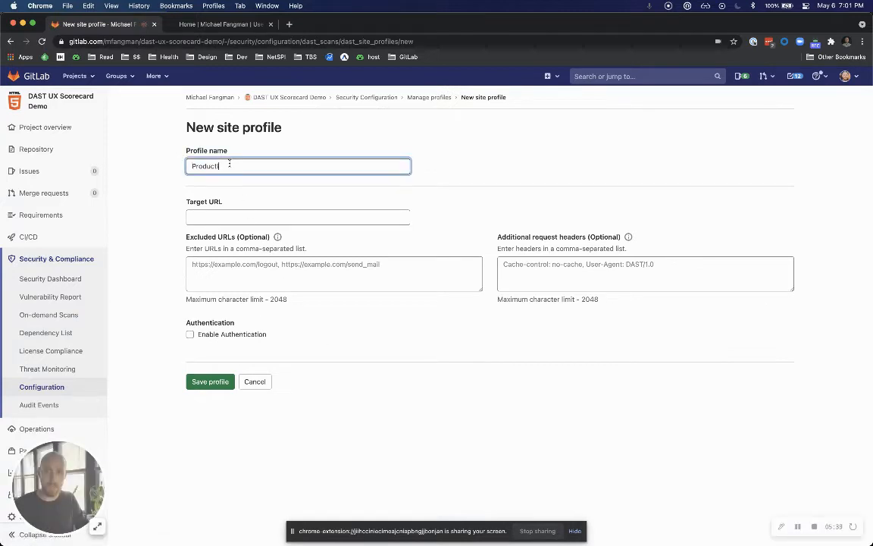
Fill in the site profile's target URL with the address of the test site open in the other browser tab.
click(226, 215)
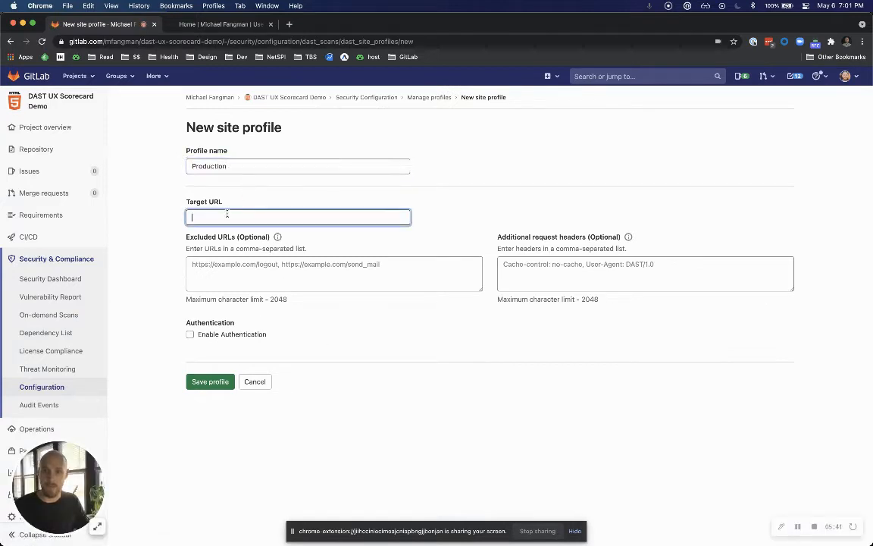
text(https://share.vidyard.com/watch/8QiLVfomam7o4NRvFEK5vT?)
key(super+a)
key(BackSpace)
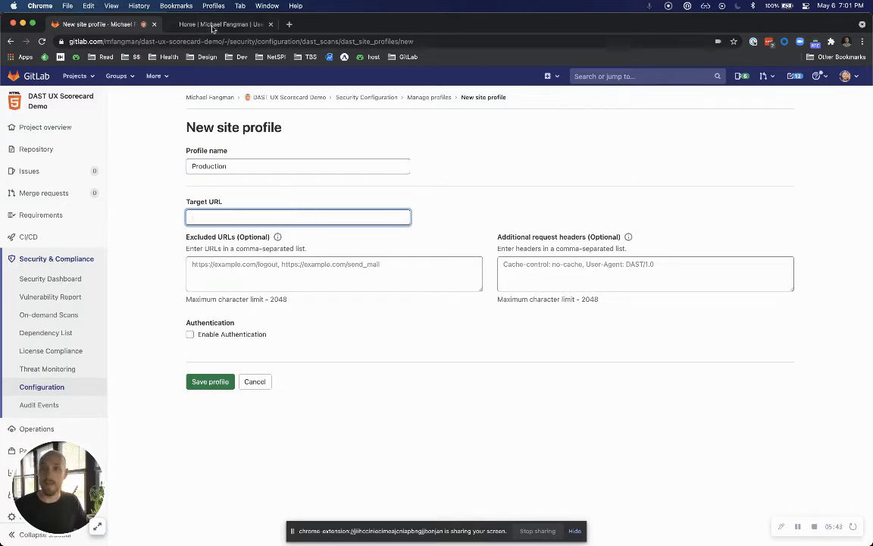
click(191, 24)
click(121, 24)
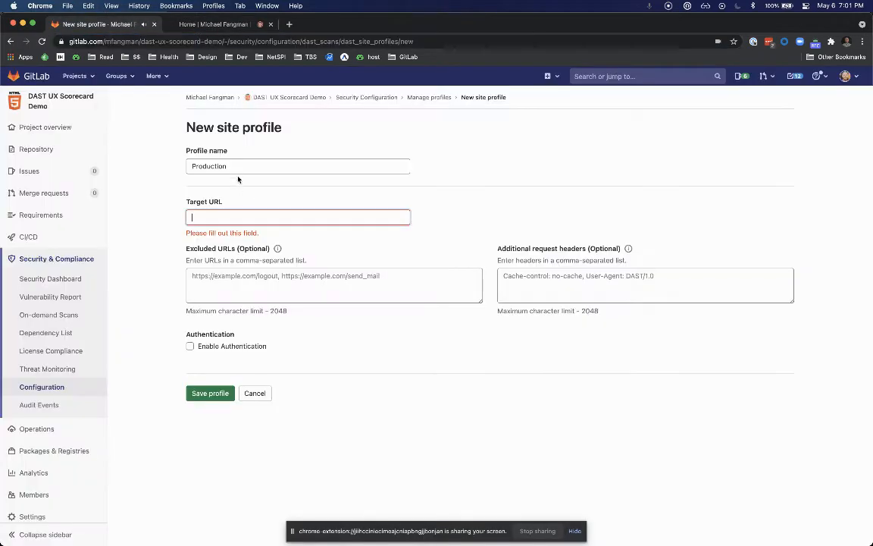
text(http://test.michaelfangman.com/)
click(159, 221)
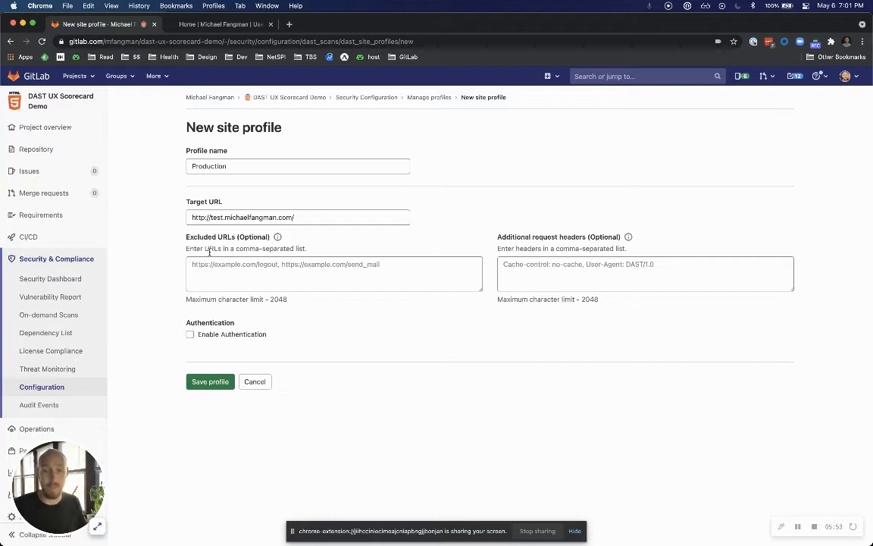
Check the help for excluded URLs and enable authentication for the site profile.
click(278, 237)
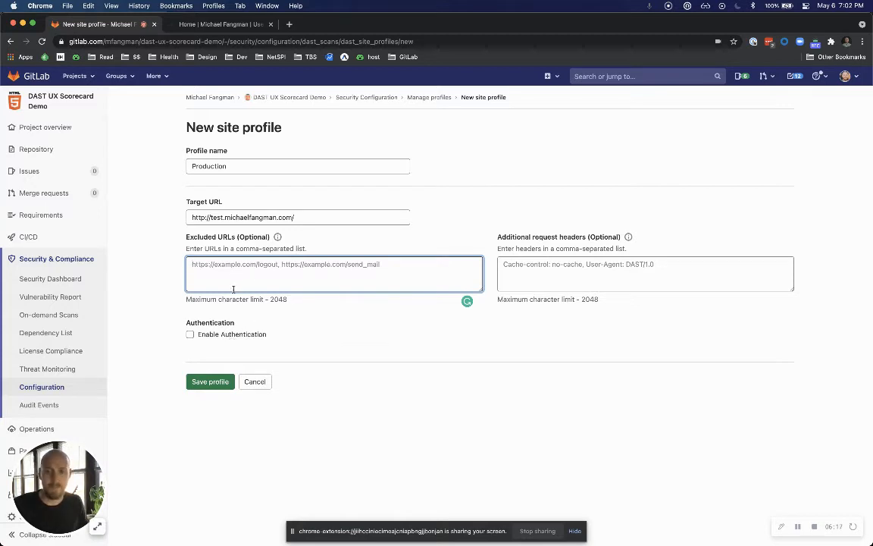
click(241, 334)
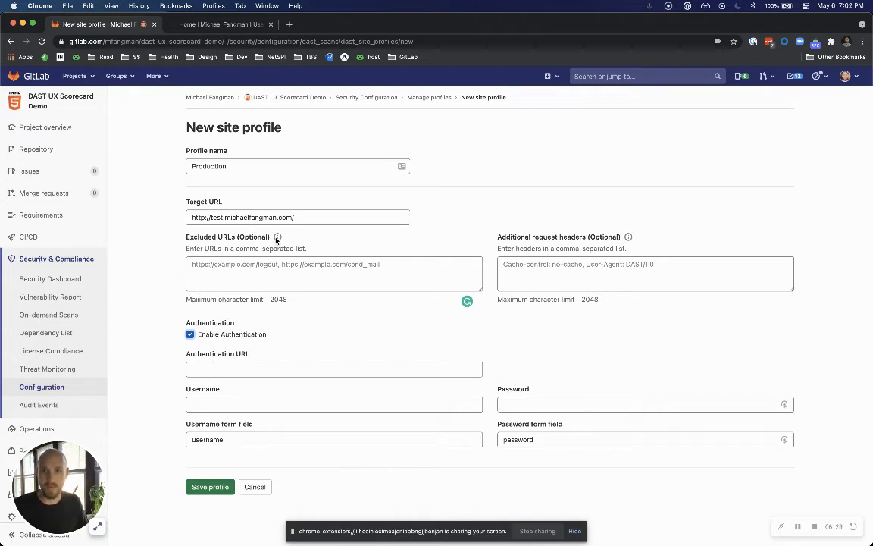
Turn off authentication for the Production site profile and save the profile.
mouse_move(278, 239)
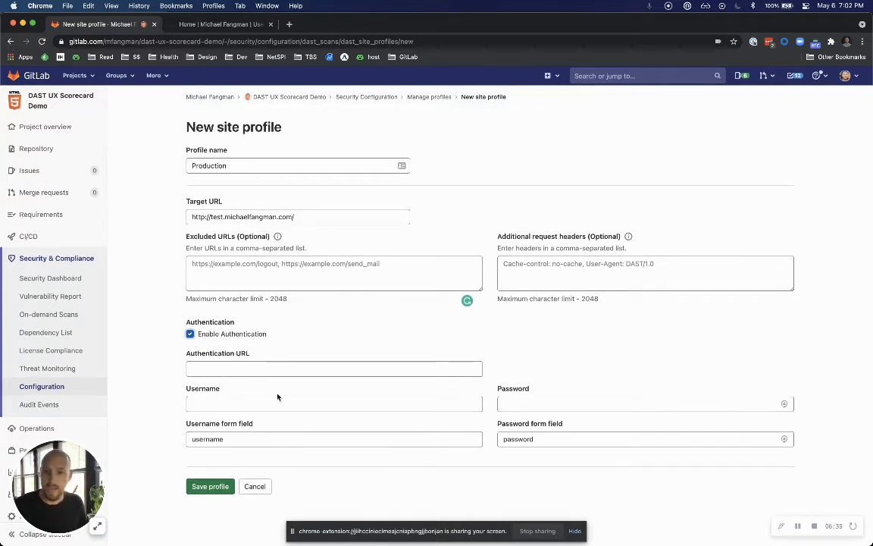
click(189, 334)
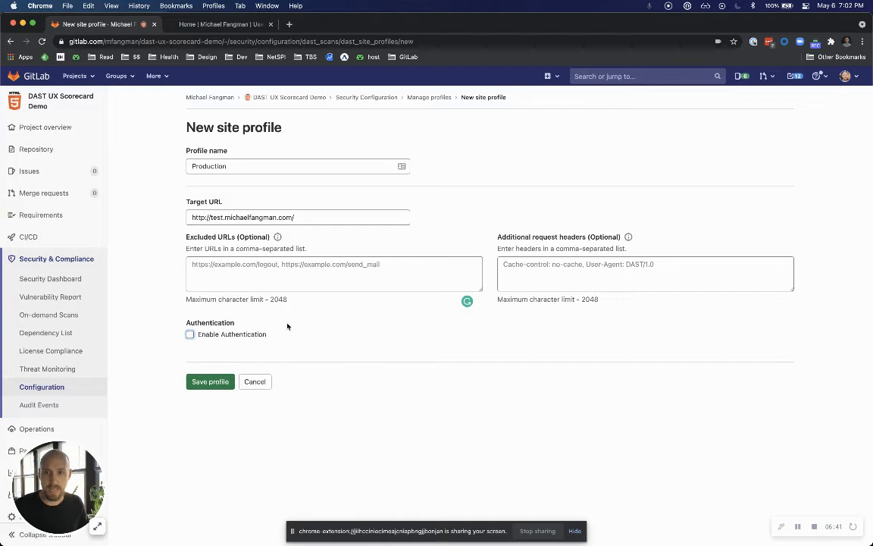
click(211, 381)
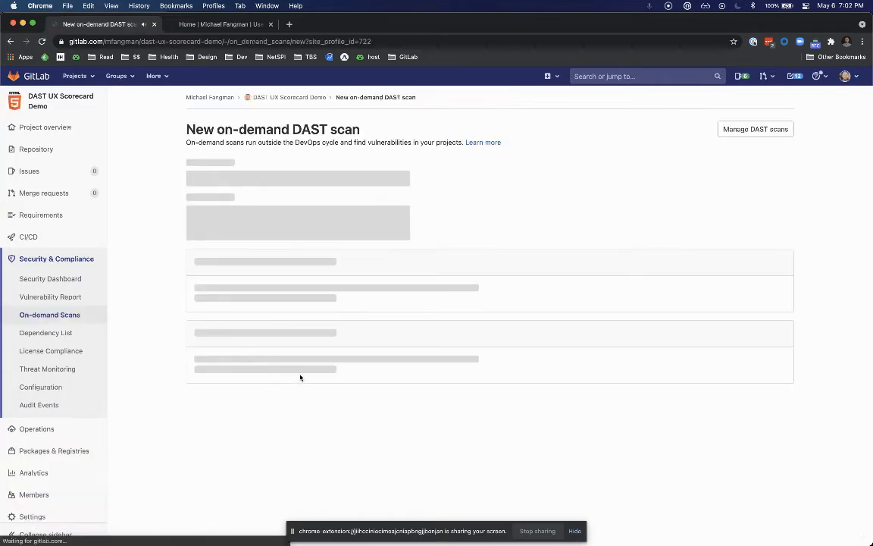
scroll(301, 378, down, 3)
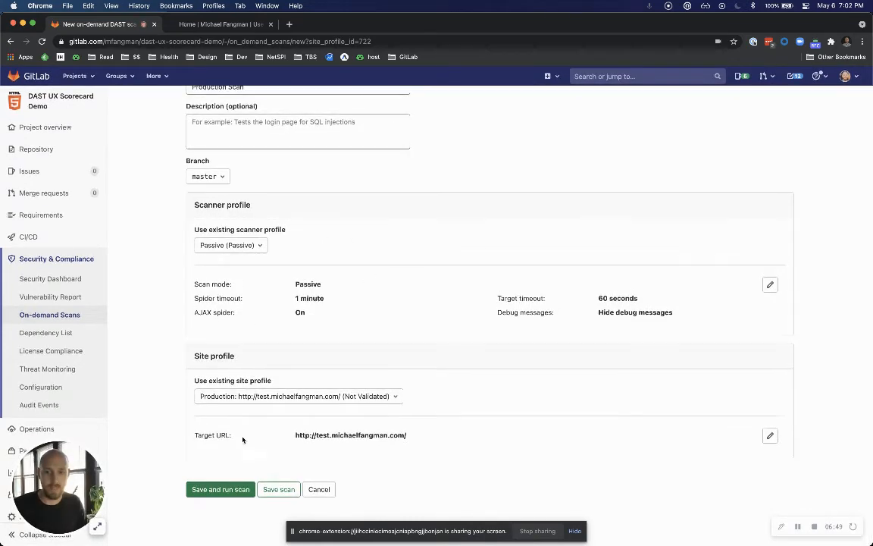
scroll(318, 444, up, 1)
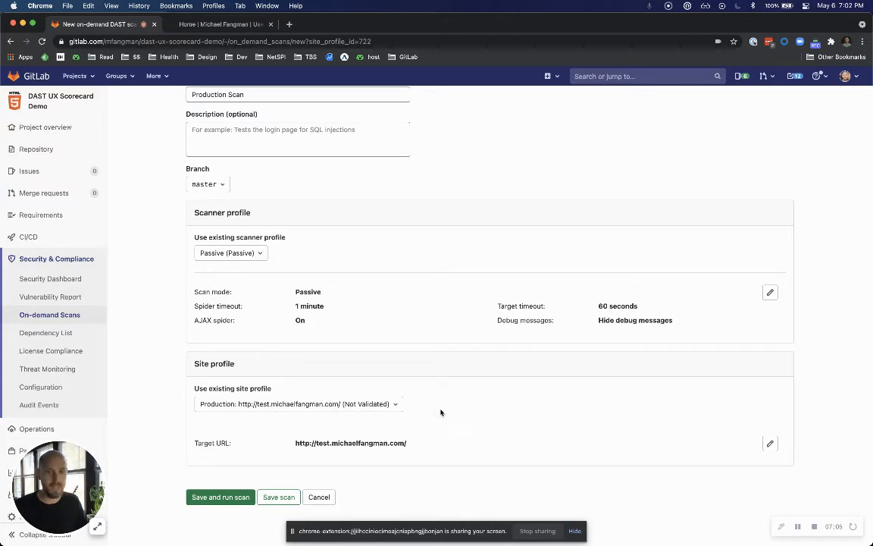
click(770, 444)
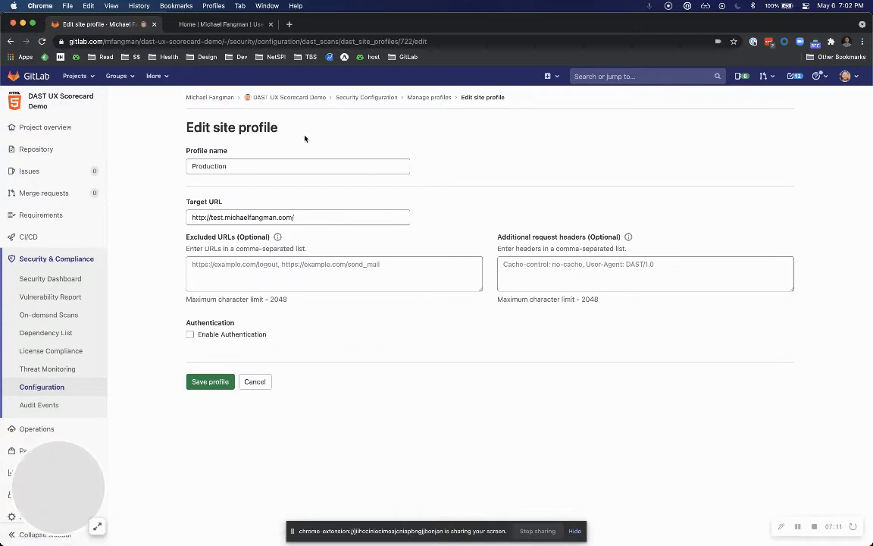
click(224, 334)
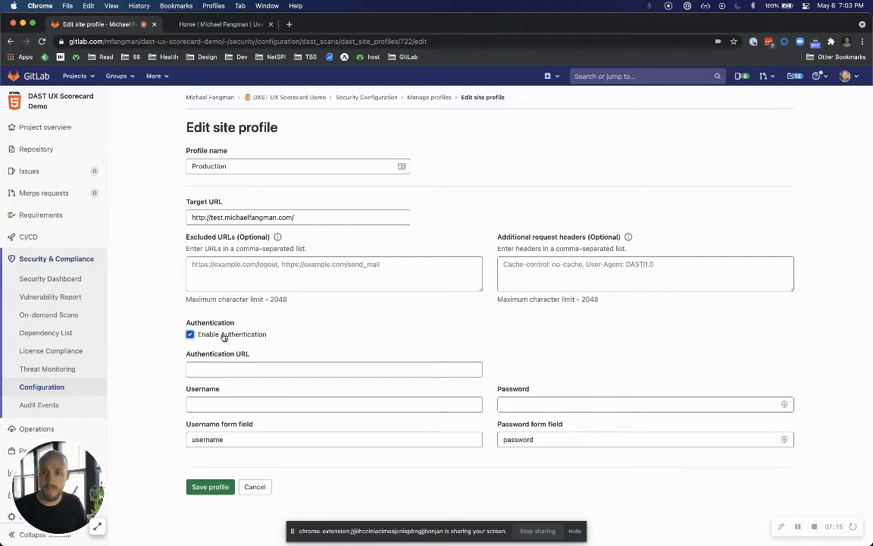
click(223, 335)
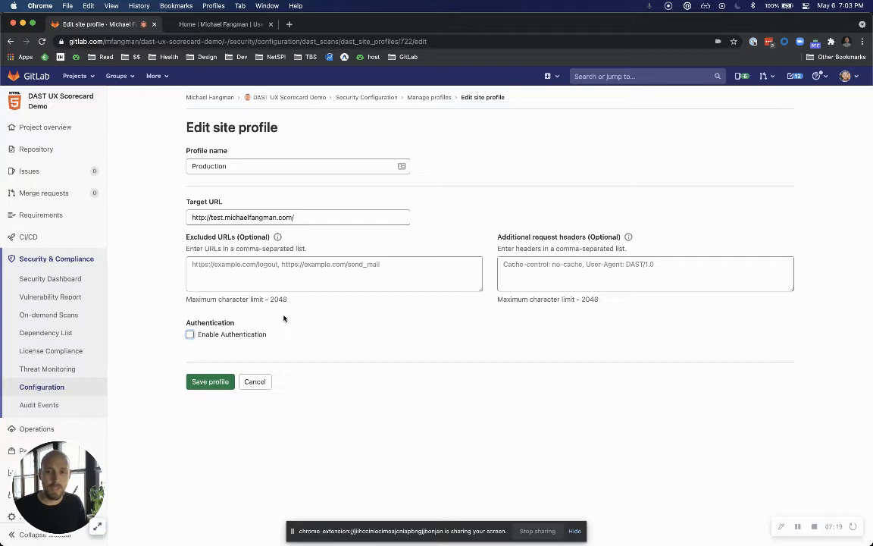
click(254, 381)
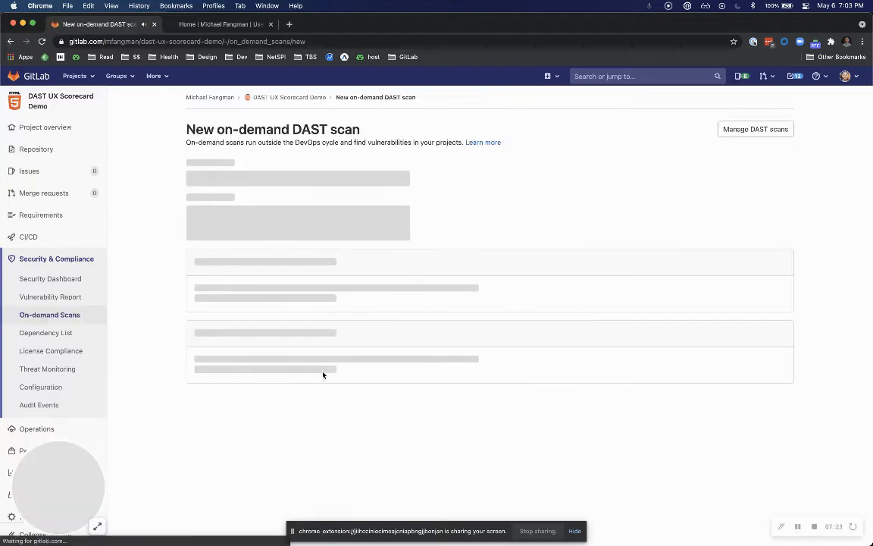
Save and run the Production Scan with the Passive scanner profile and the Production site profile.
scroll(337, 375, down, 3)
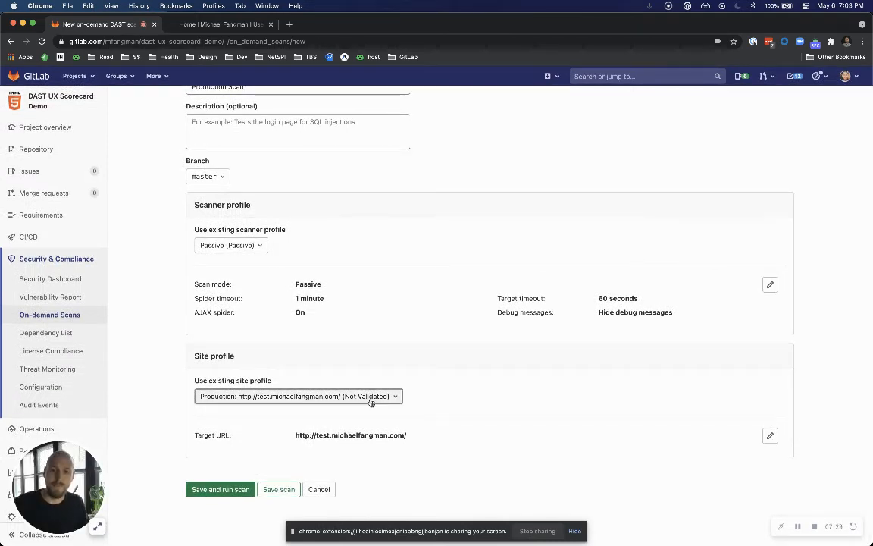
click(227, 490)
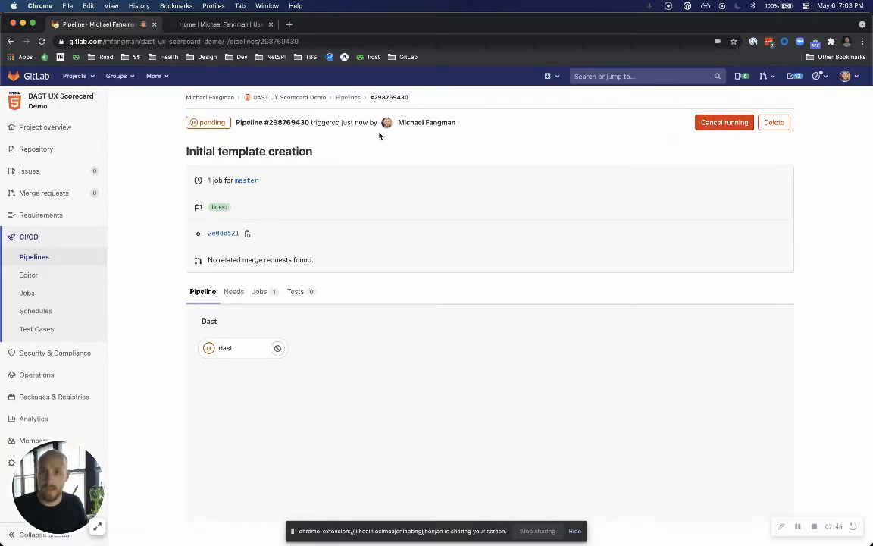
Examine the title and details of the scan's pipeline and open its dast job log.
drag(325, 151, 185, 150)
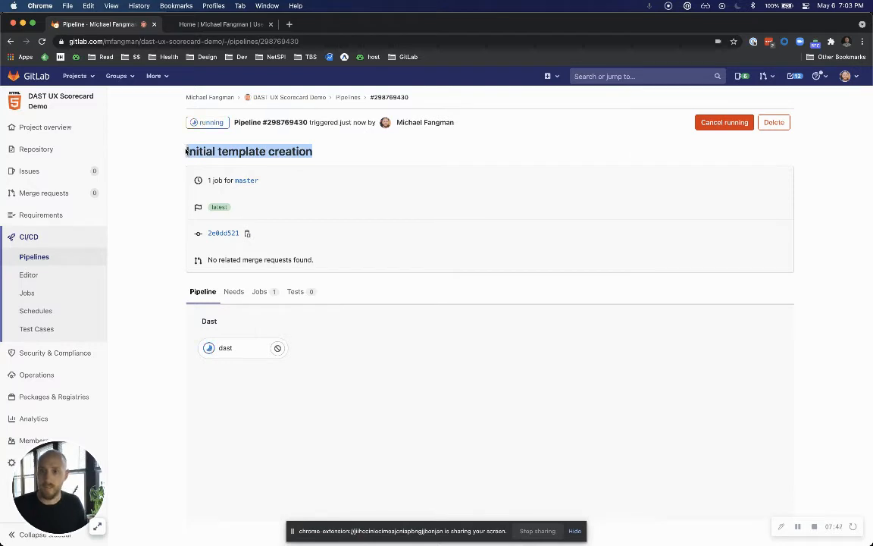
click(288, 151)
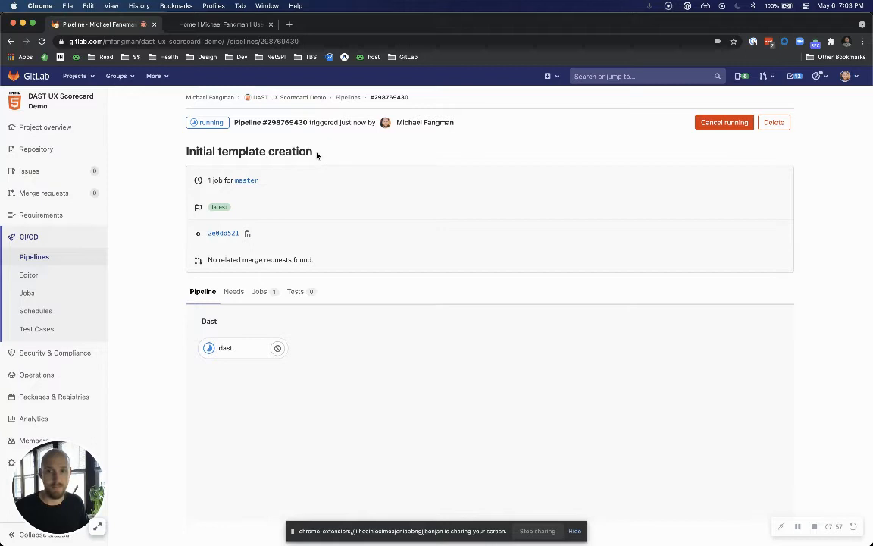
drag(266, 151, 185, 151)
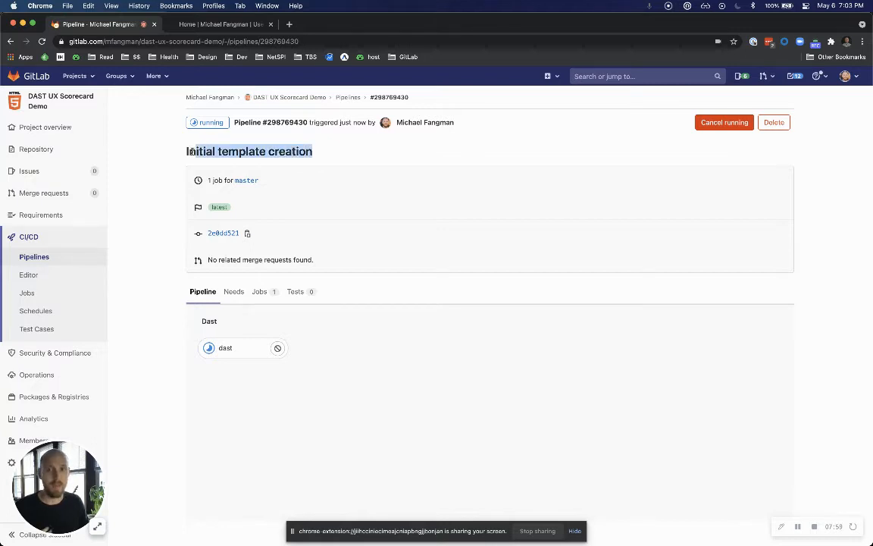
click(189, 151)
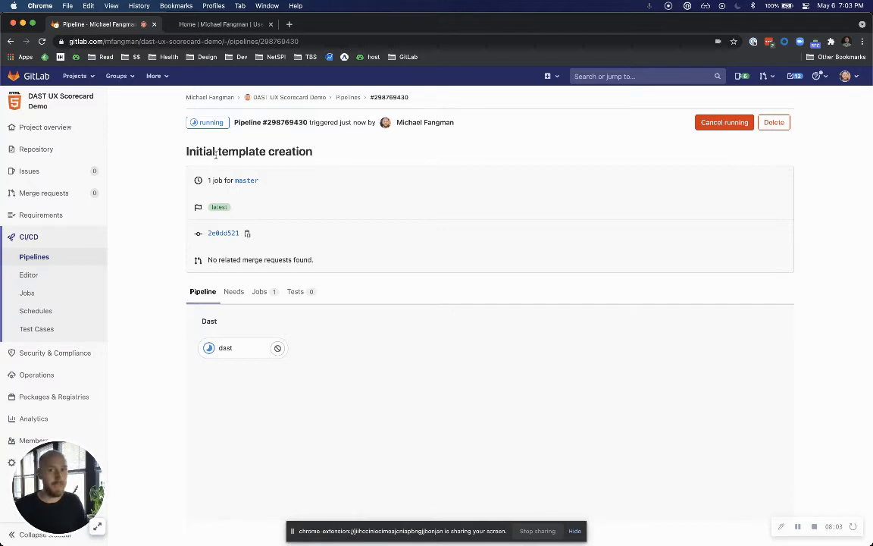
scroll(238, 154, down, 1)
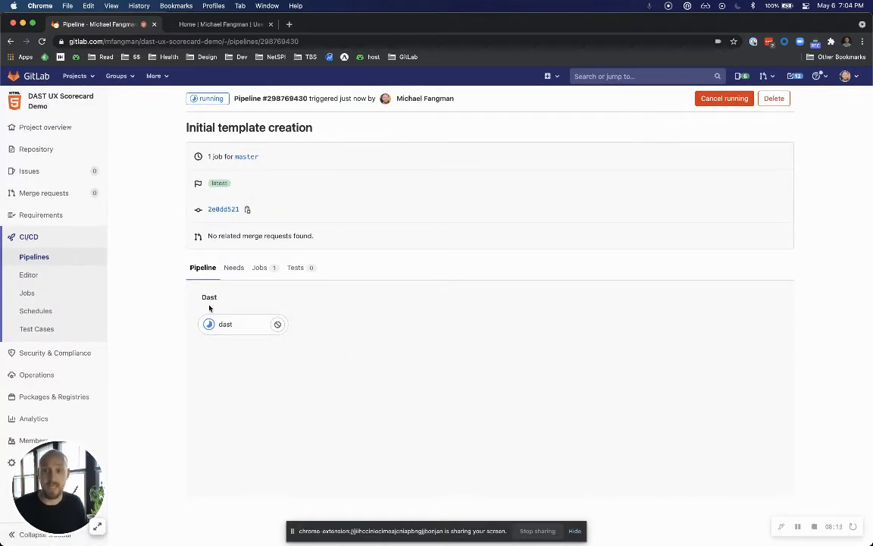
scroll(236, 333, up, 1)
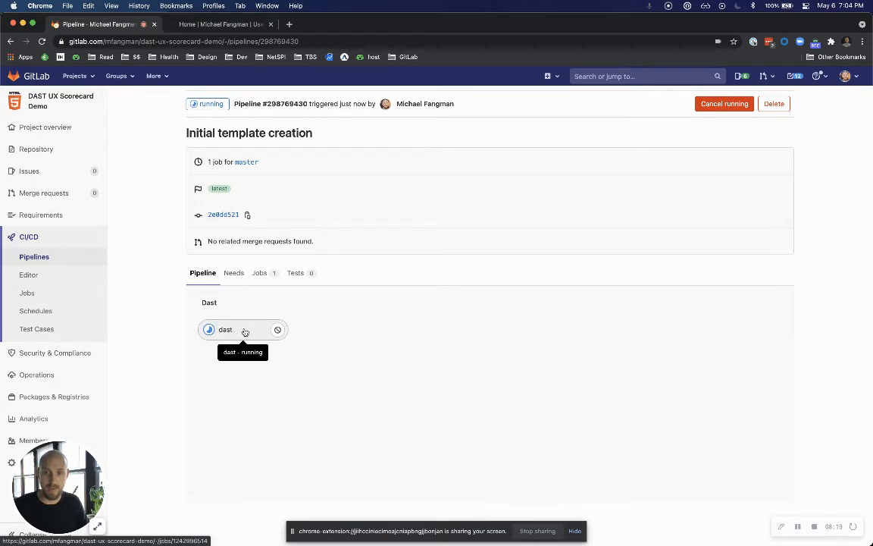
click(246, 330)
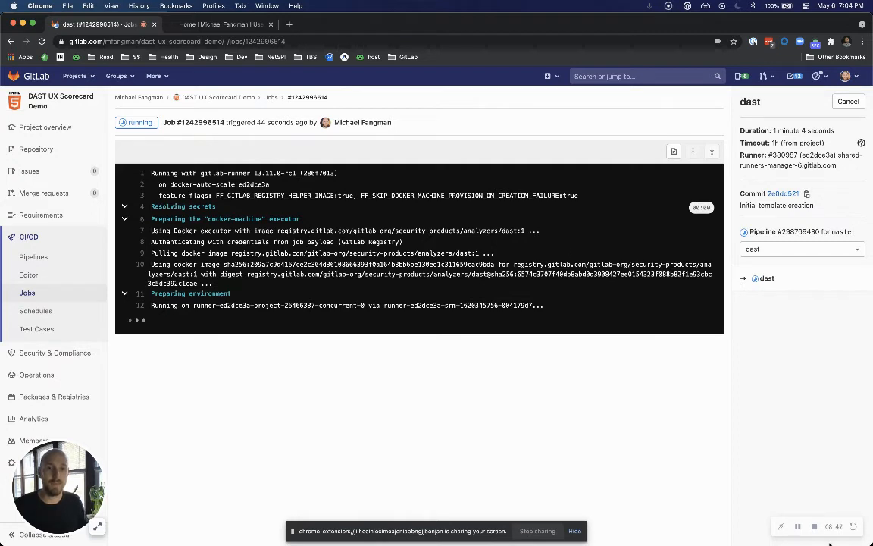
click(797, 525)
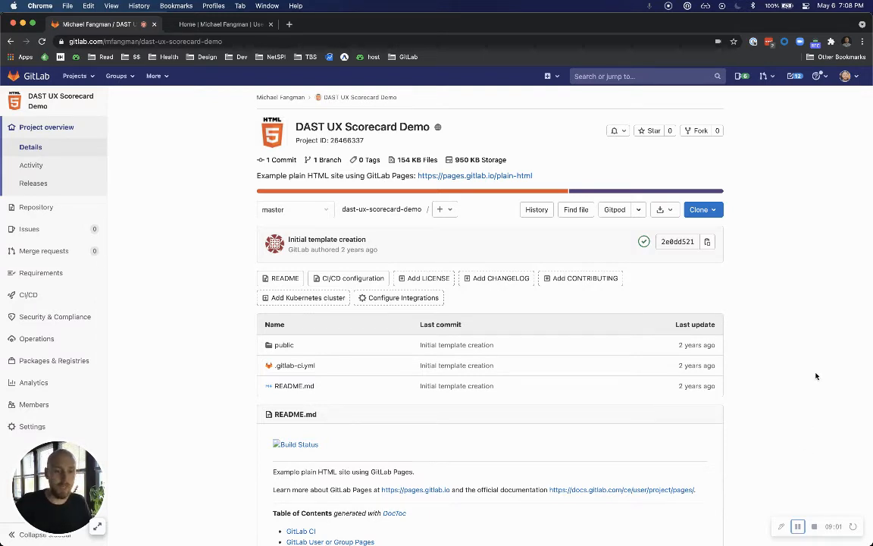
Look over the project's new on-demand DAST scan form and open the list of saved DAST scans.
mouse_move(68, 319)
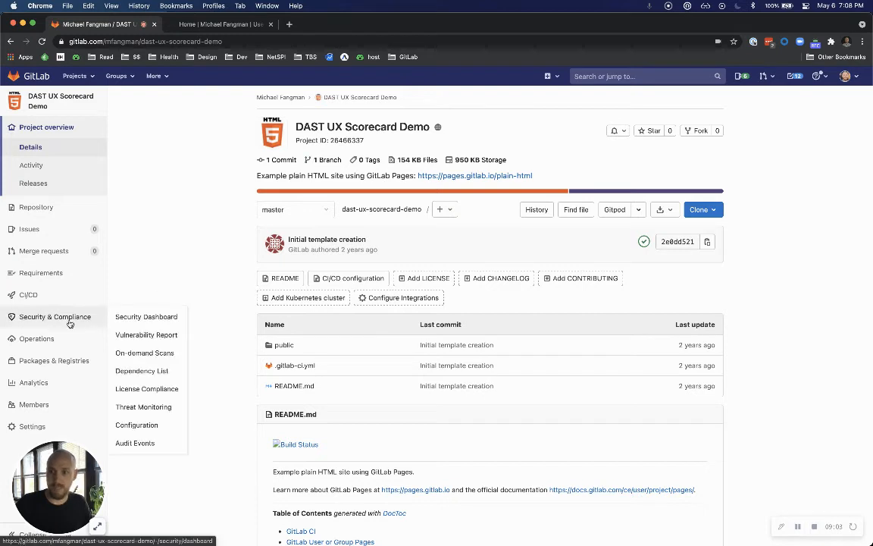
click(147, 354)
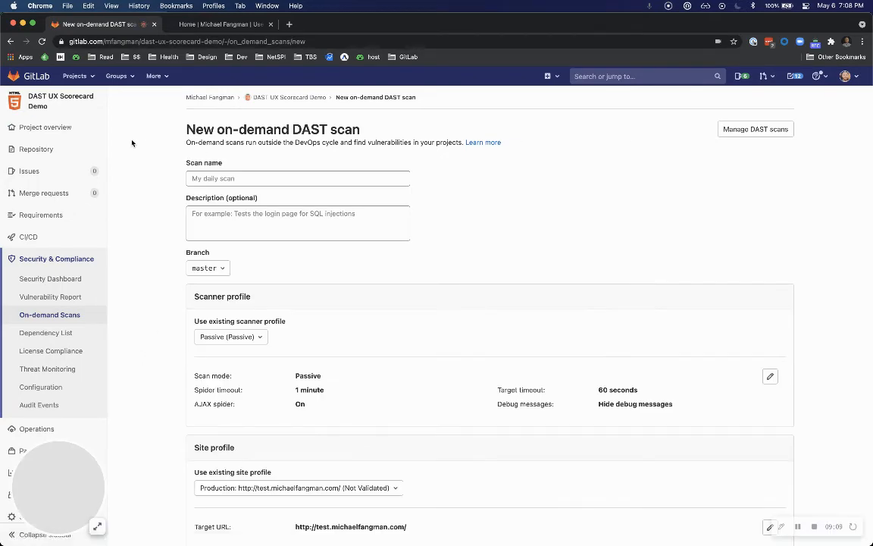
scroll(433, 255, down, 3)
scroll(429, 257, up, 4)
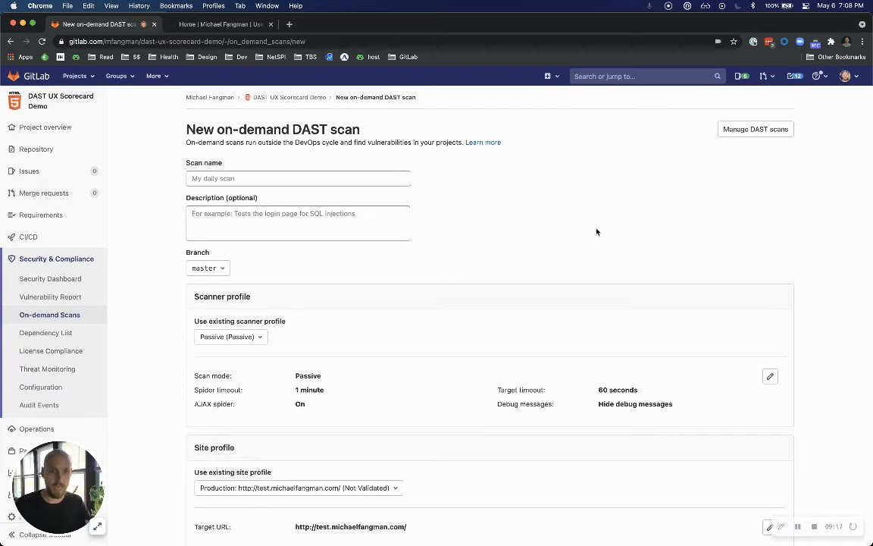
scroll(592, 232, down, 3)
scroll(569, 193, up, 3)
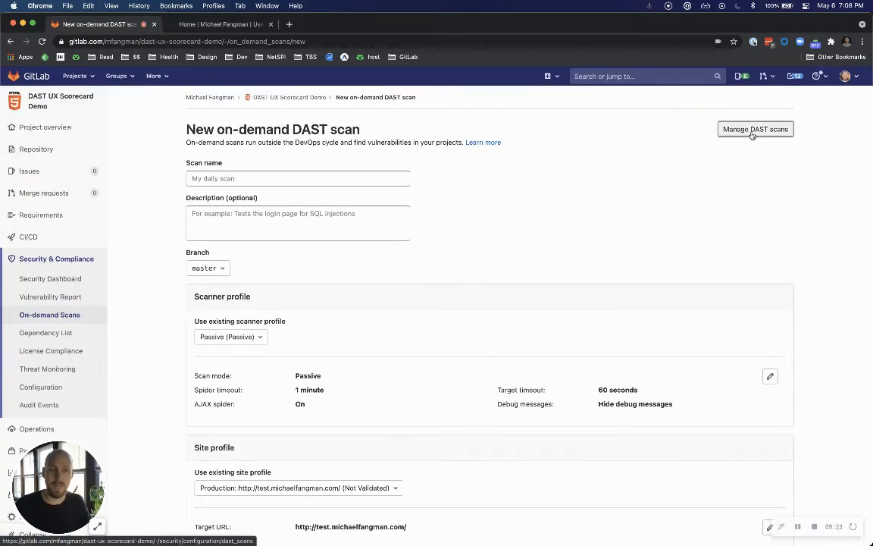
scroll(751, 133, down, 1)
click(751, 129)
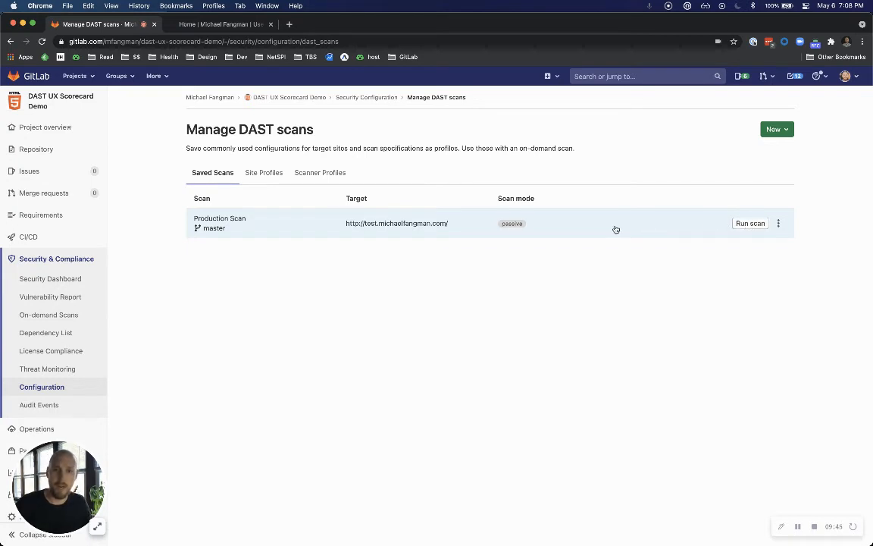
Open the saved Production Scan for editing and review its scanner and site profile settings.
click(576, 221)
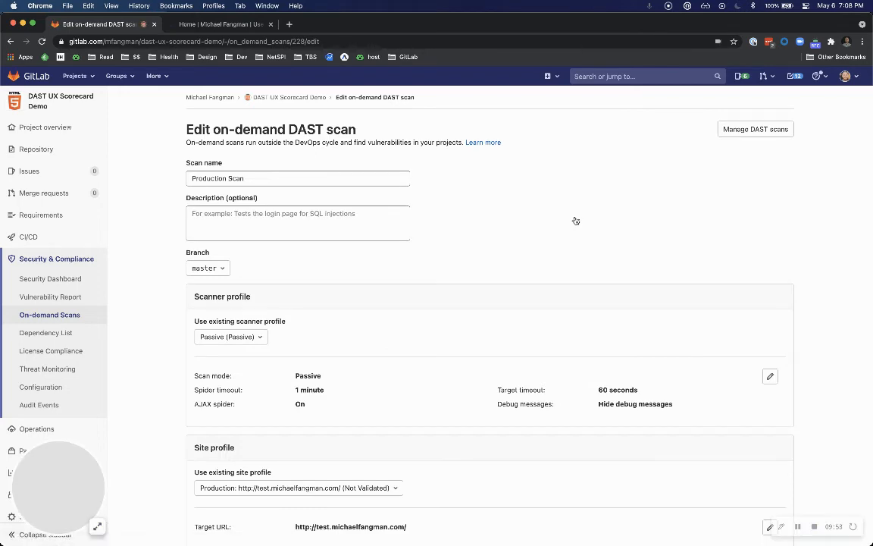
scroll(575, 220, down, 3)
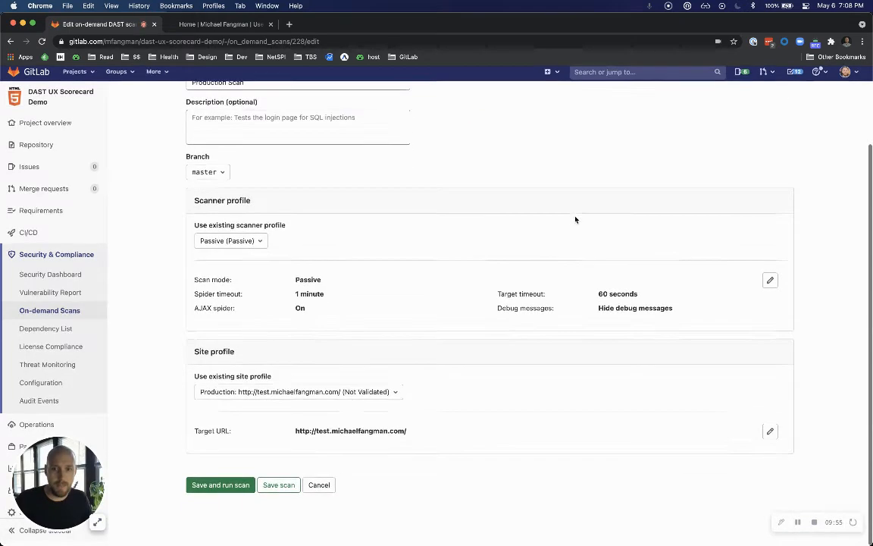
scroll(575, 220, up, 3)
scroll(594, 189, down, 3)
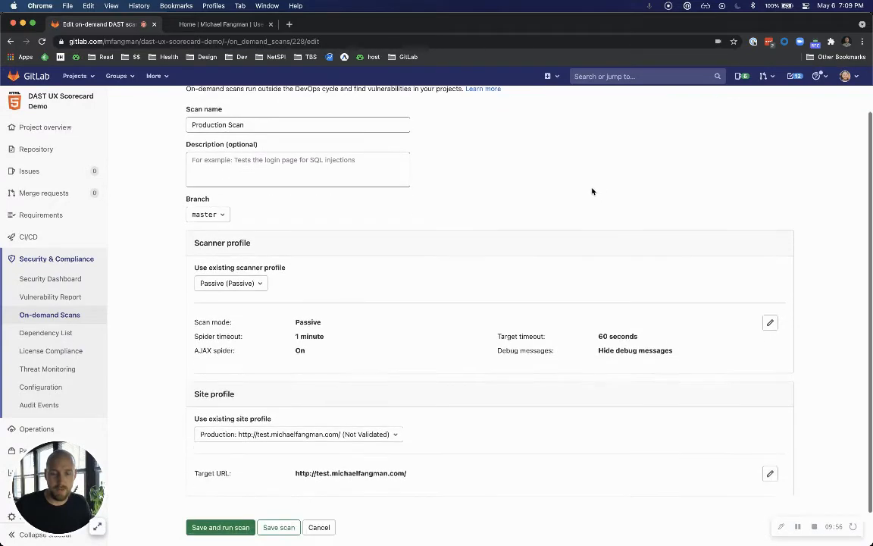
scroll(594, 193, up, 3)
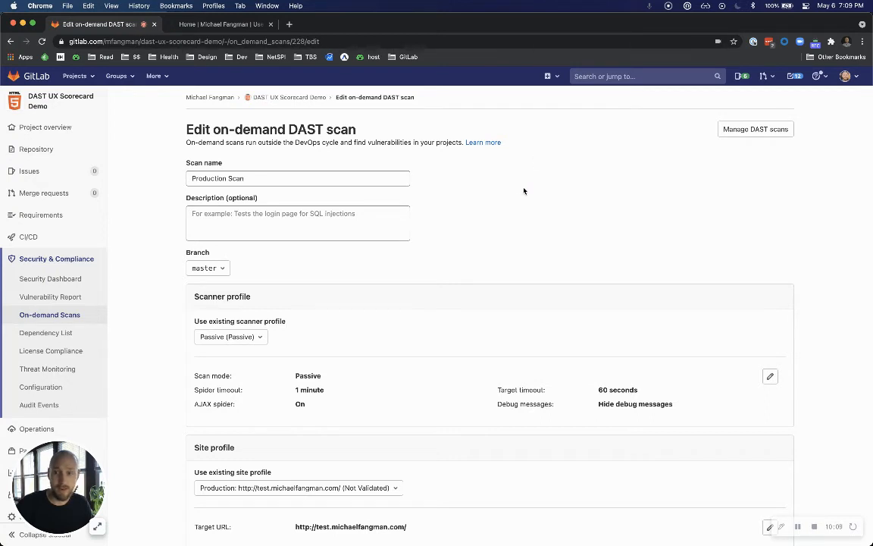
scroll(524, 191, down, 1)
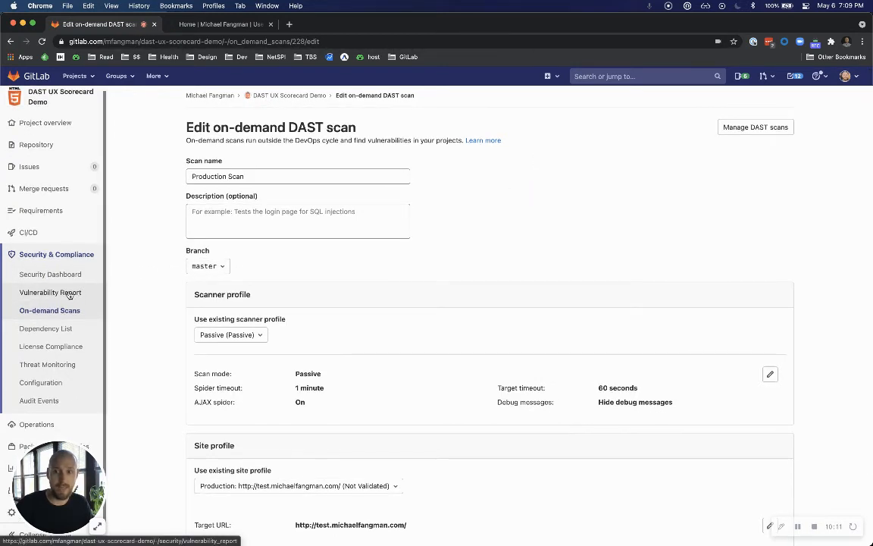
scroll(64, 296, up, 1)
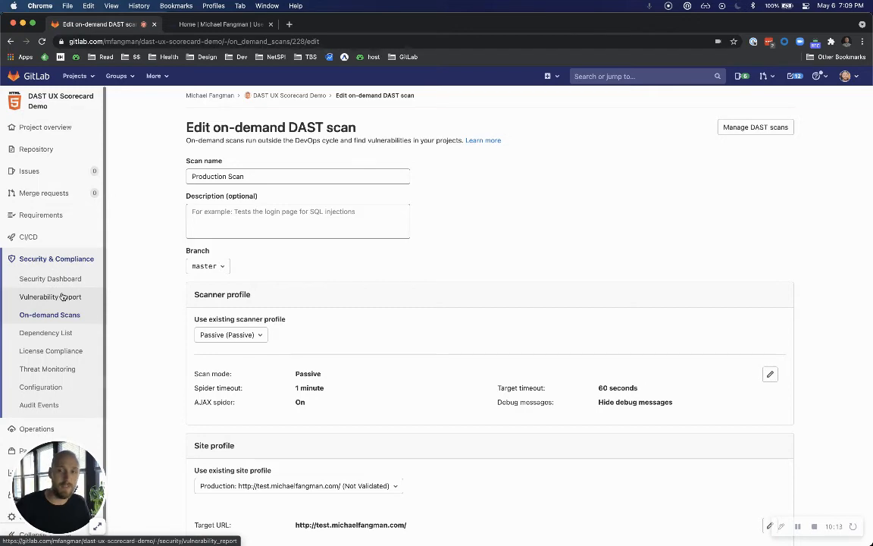
Open the project's Vulnerability Report and examine the severity summary and the vulnerabilities listed by the DAST scanner.
click(63, 298)
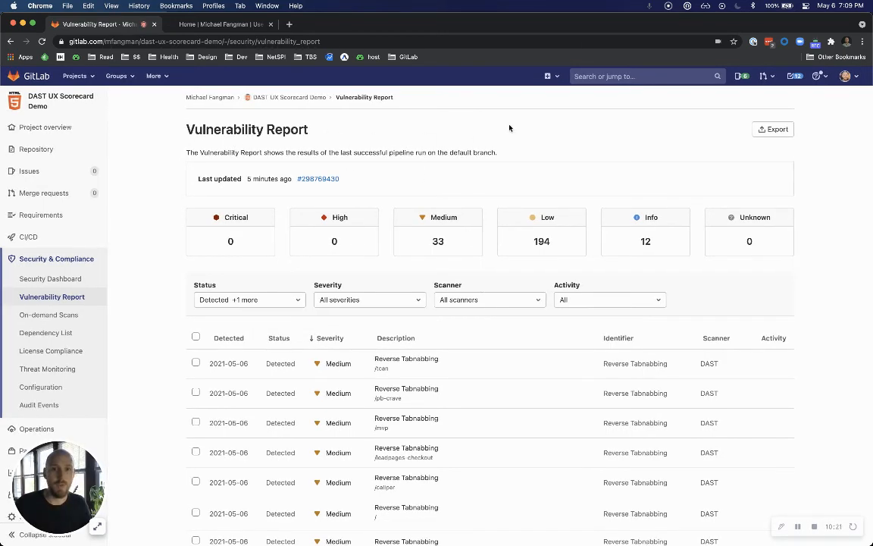
scroll(514, 137, down, 2)
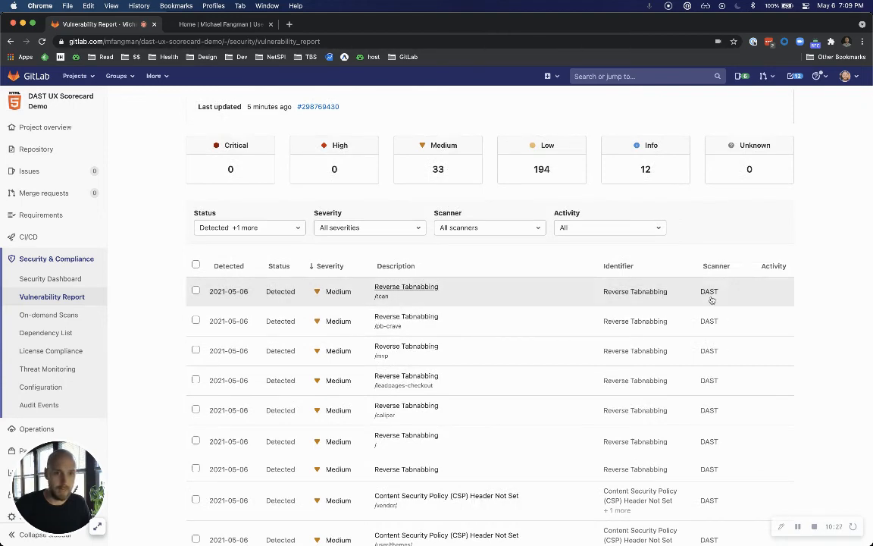
scroll(716, 334, down, 3)
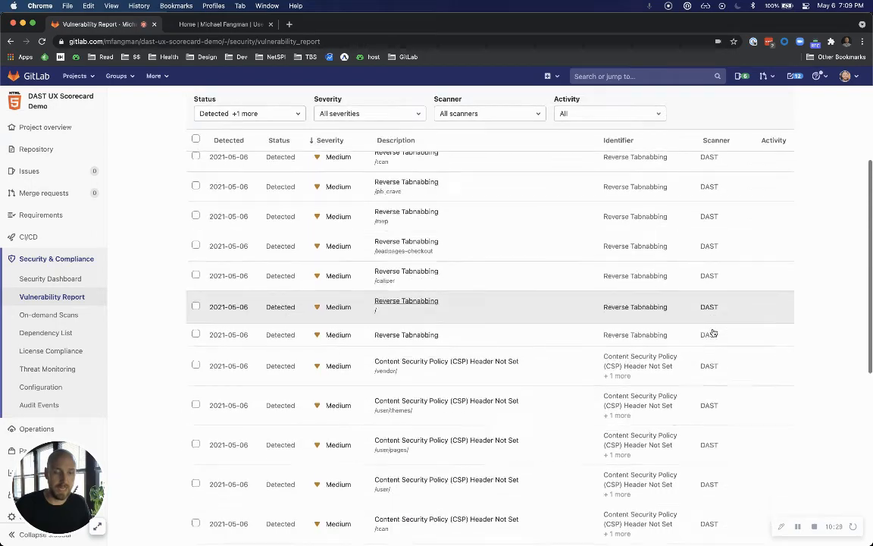
scroll(714, 331, up, 4)
scroll(714, 334, up, 2)
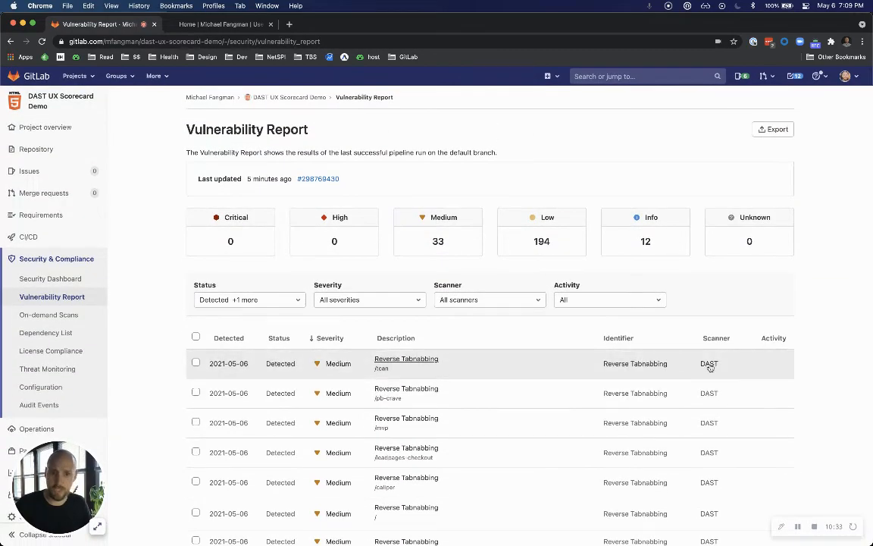
scroll(713, 365, down, 3)
scroll(712, 368, up, 1)
scroll(710, 367, up, 3)
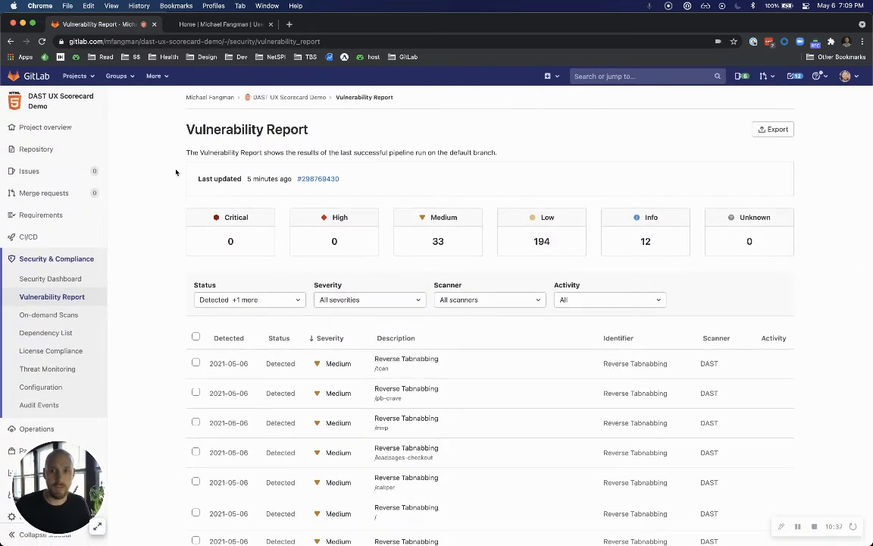
Open the pipeline linked to the Vulnerability Report's last update and examine its status and job.
drag(197, 178, 224, 177)
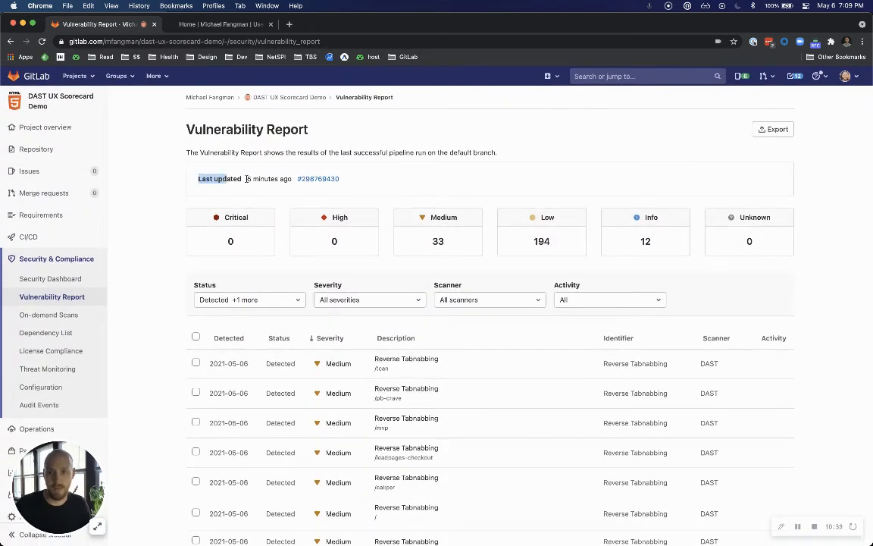
click(317, 179)
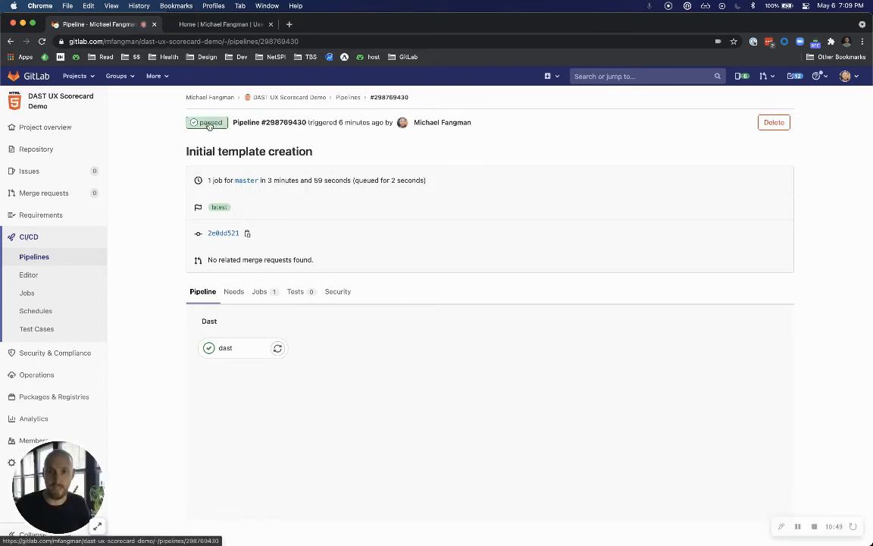
scroll(263, 294, down, 1)
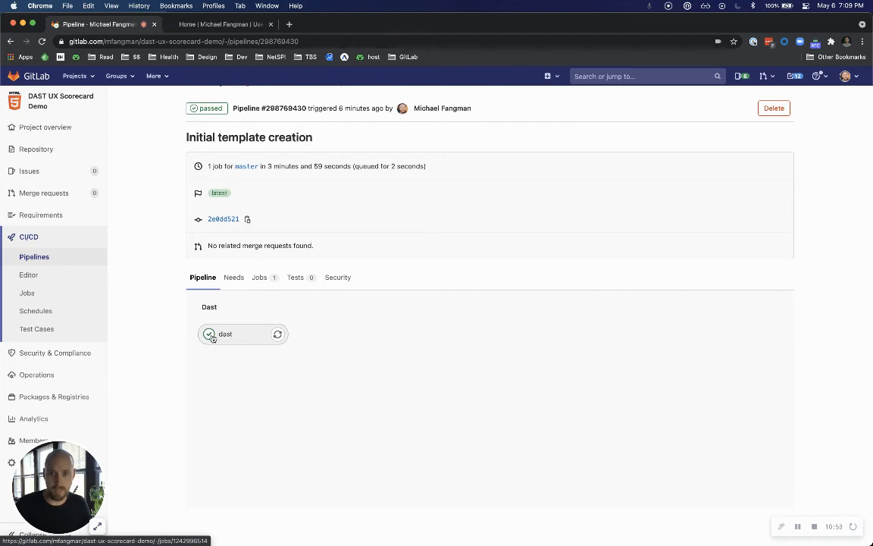
Open the pipeline's dast job log and examine the output down to the final job result line.
click(249, 335)
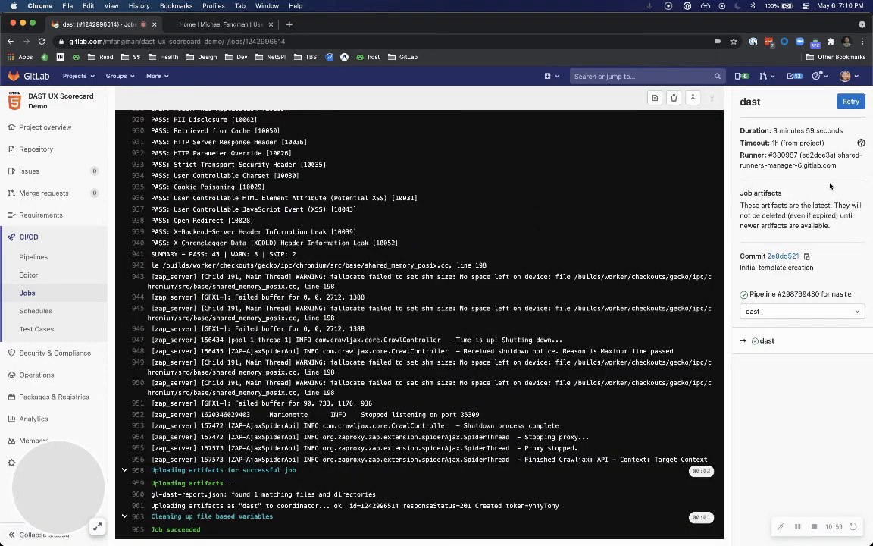
scroll(354, 250, up, 20)
scroll(355, 250, up, 20)
scroll(353, 251, down, 20)
scroll(355, 252, down, 20)
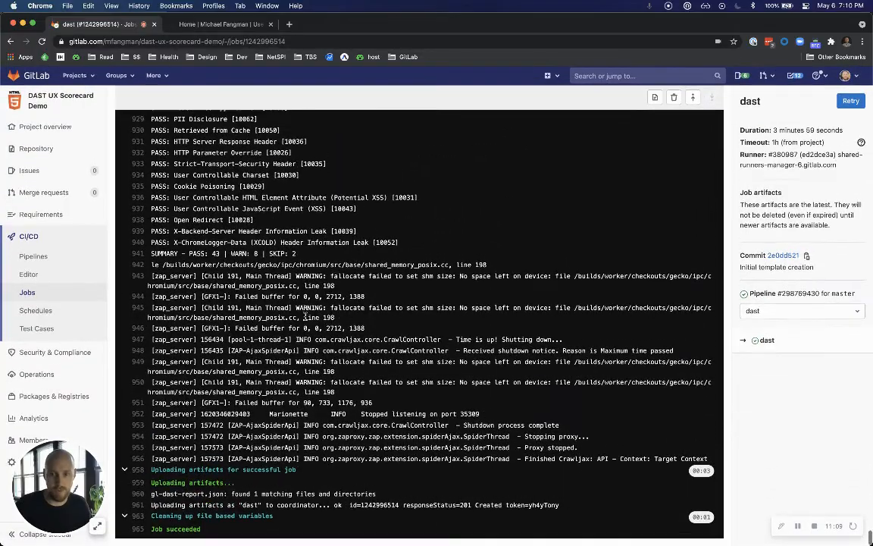
drag(200, 529, 151, 529)
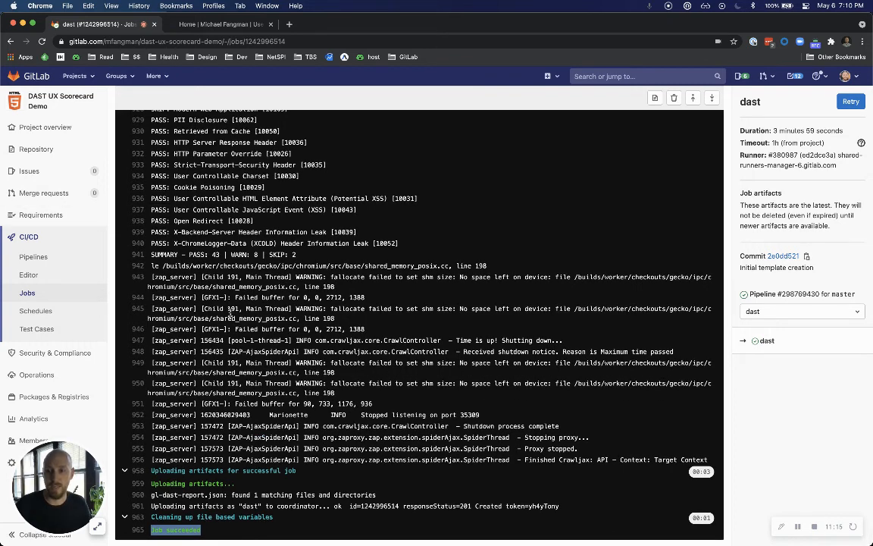
Return to the project's Vulnerability Report and look over its severity summary and vulnerability list.
mouse_move(87, 353)
click(147, 370)
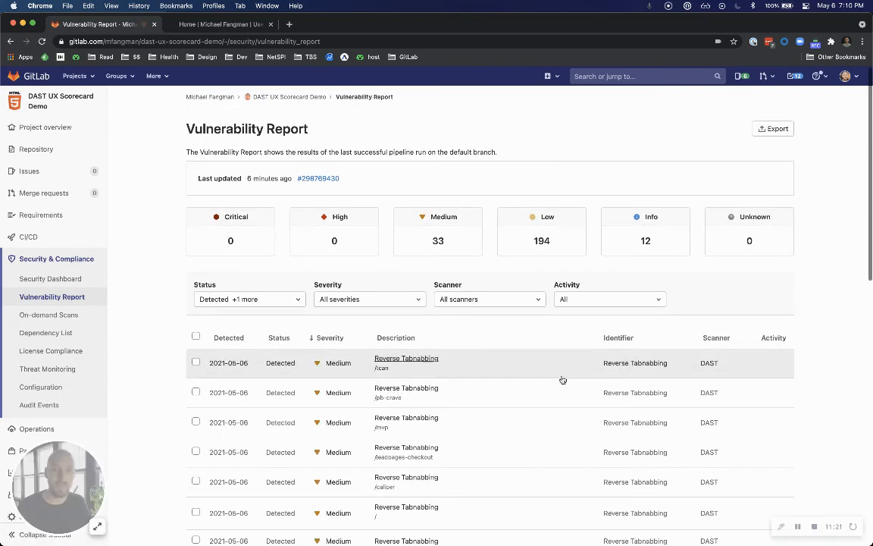
scroll(563, 379, down, 1)
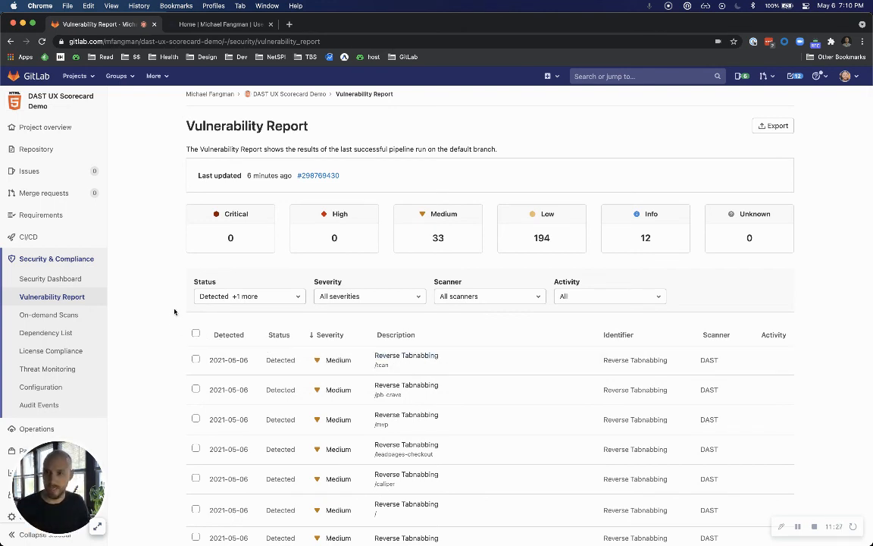
Open the new on-demand DAST scan form and review its name, description, branch, scanner profile and site profile sections.
click(61, 315)
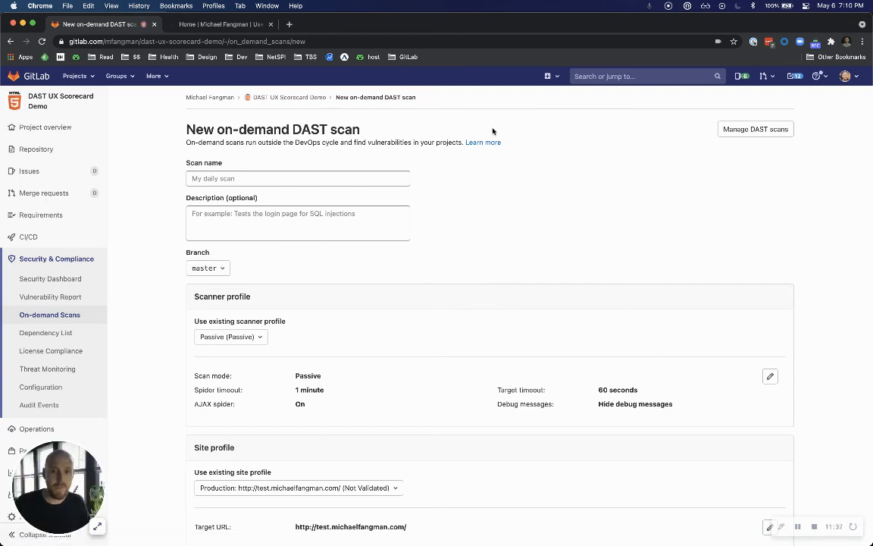
click(359, 178)
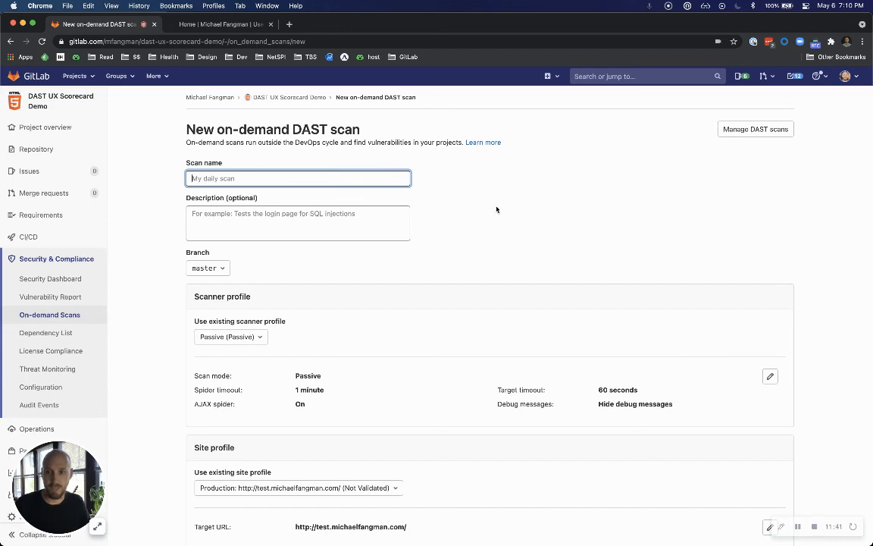
scroll(492, 208, down, 3)
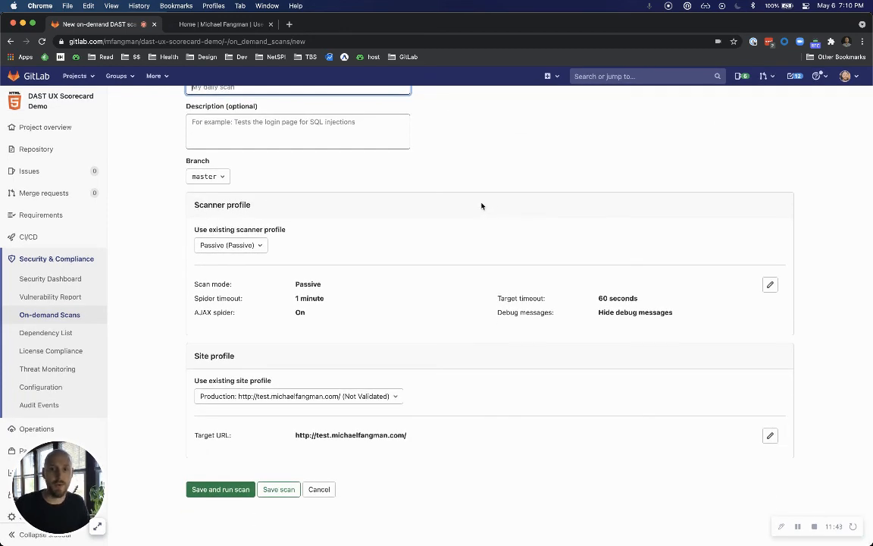
scroll(492, 206, up, 2)
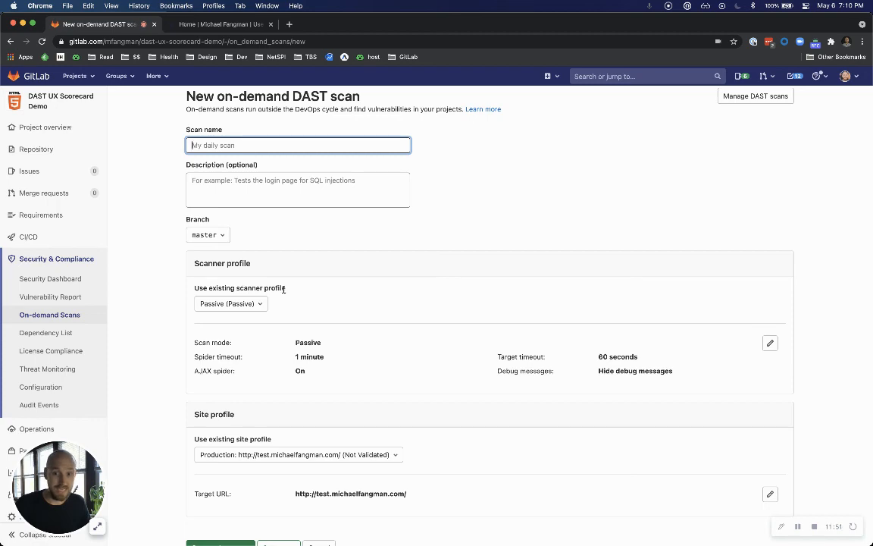
scroll(356, 296, up, 1)
scroll(427, 294, down, 3)
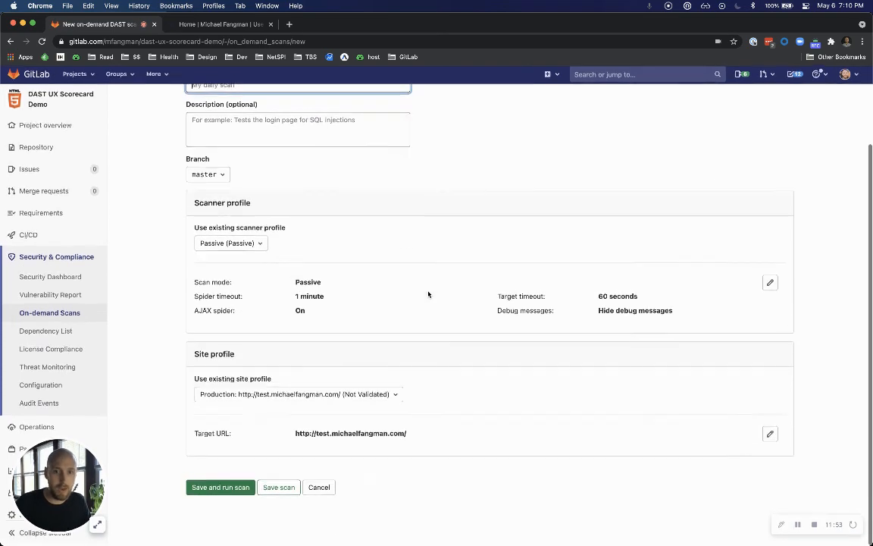
scroll(428, 294, up, 2)
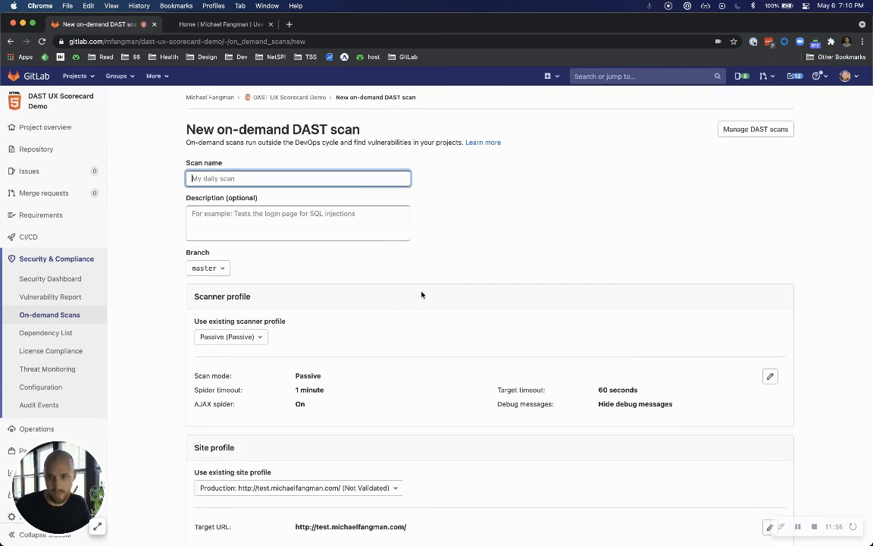
Open the choices for the existing scanner profile and look over the profile selection and management options.
click(231, 336)
scroll(235, 371, down, 1)
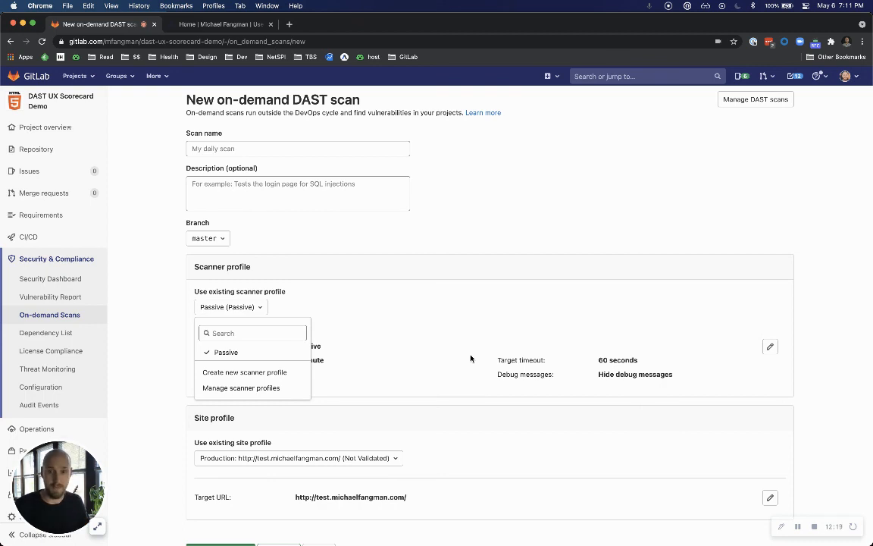
scroll(534, 251, up, 1)
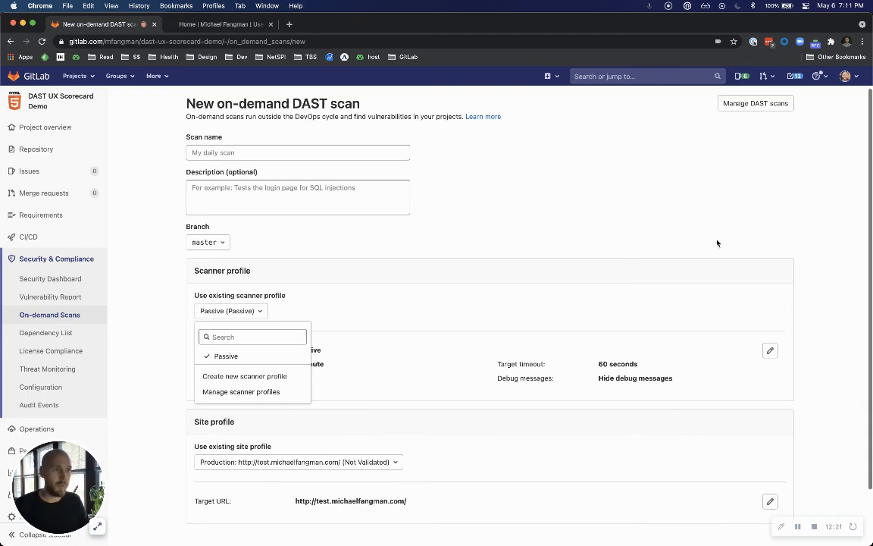